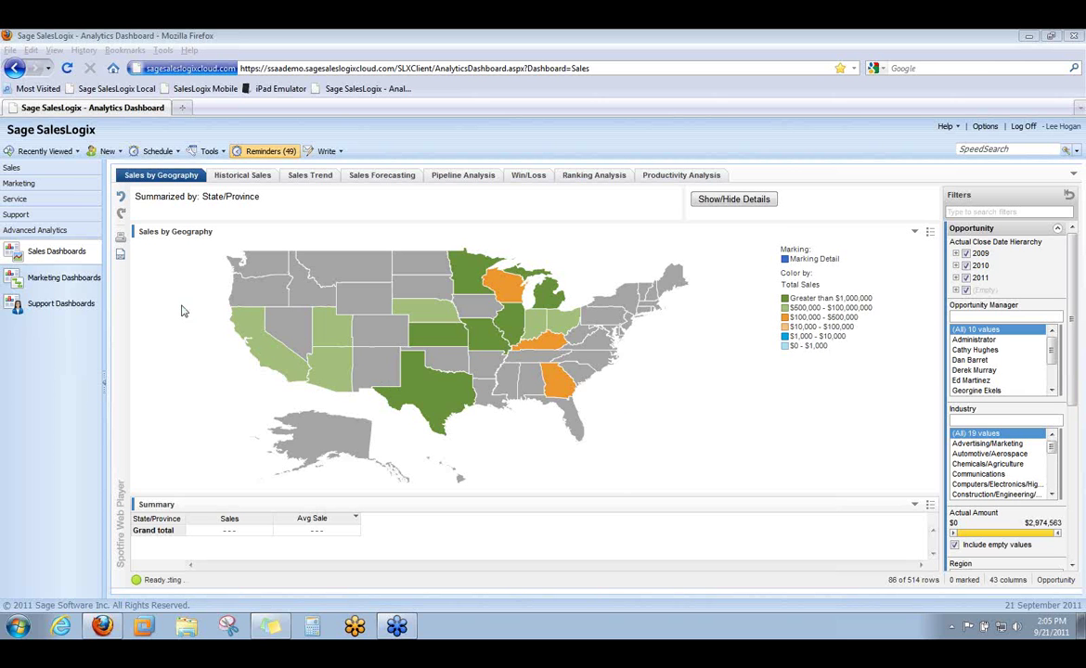
# - Review the Advanced Analytics requirements in the sticky note, and return to the Sales Dashboards
pyautogui.click(270, 625)
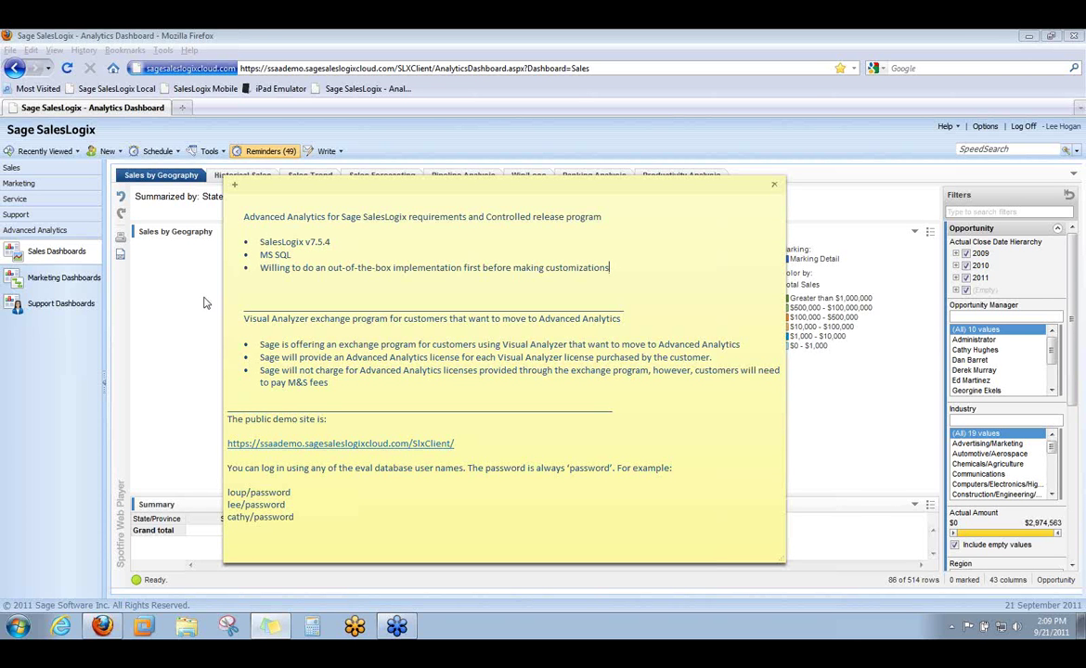
pyautogui.click(65, 365)
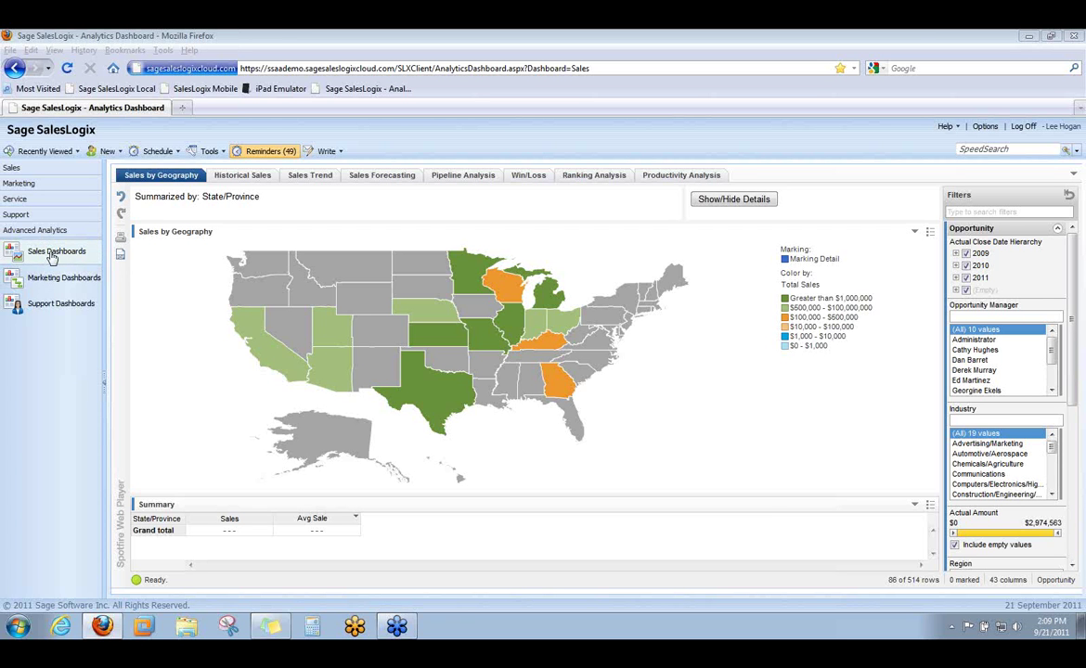
pyautogui.click(51, 257)
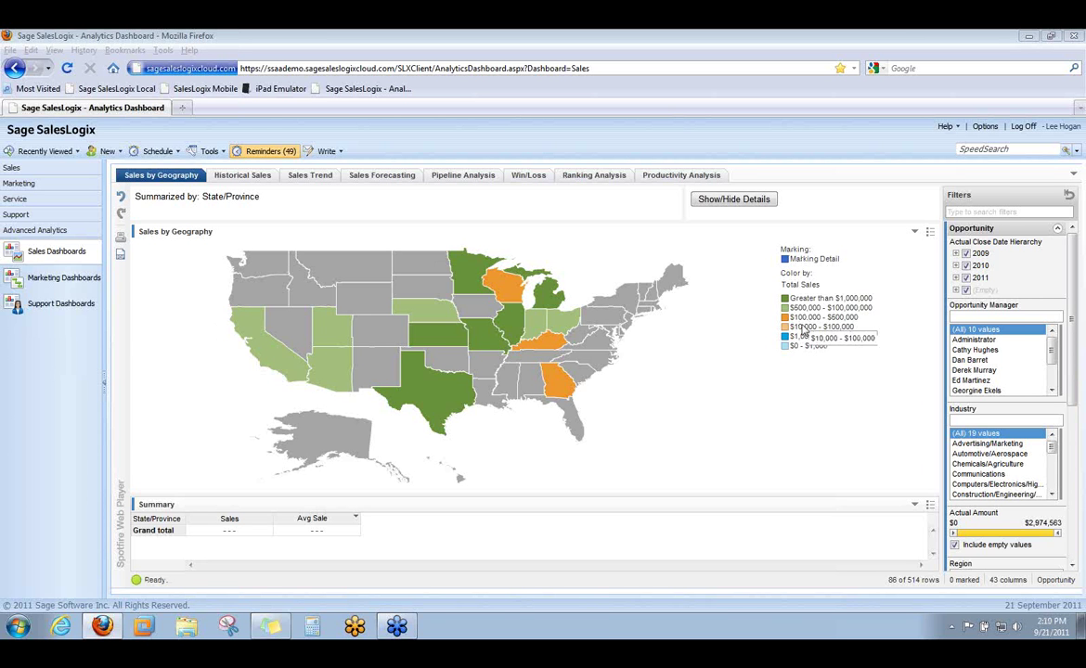
# - Mark Minnesota on the Sales by Geography map to examine its sales summary and opportunity details, and clear the marking
pyautogui.click(653, 369)
pyautogui.click(471, 276)
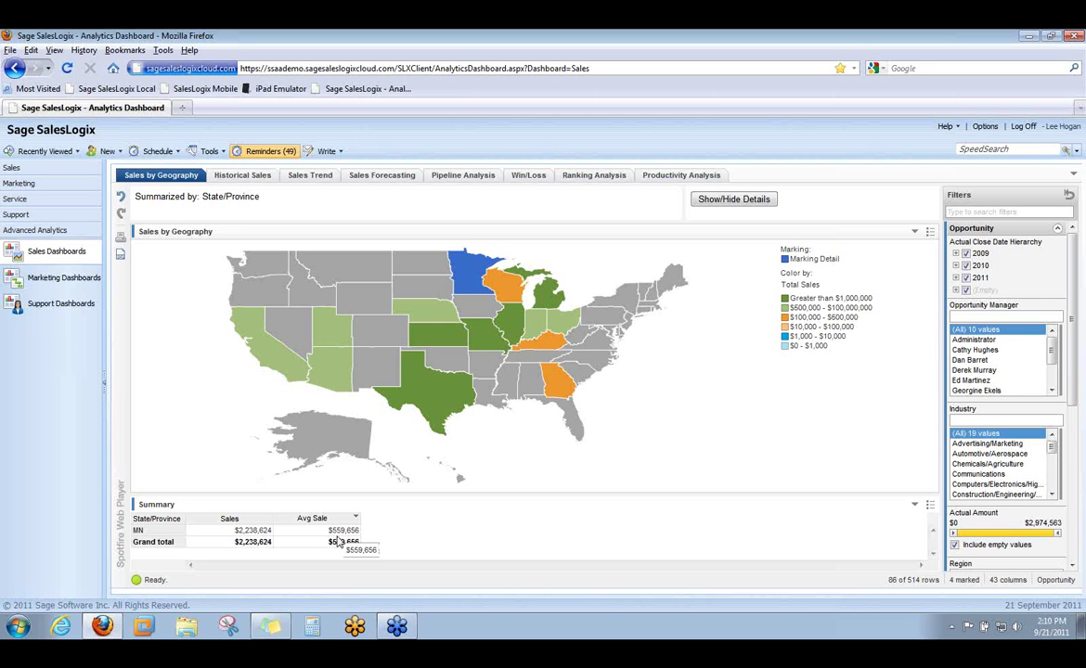
pyautogui.click(737, 201)
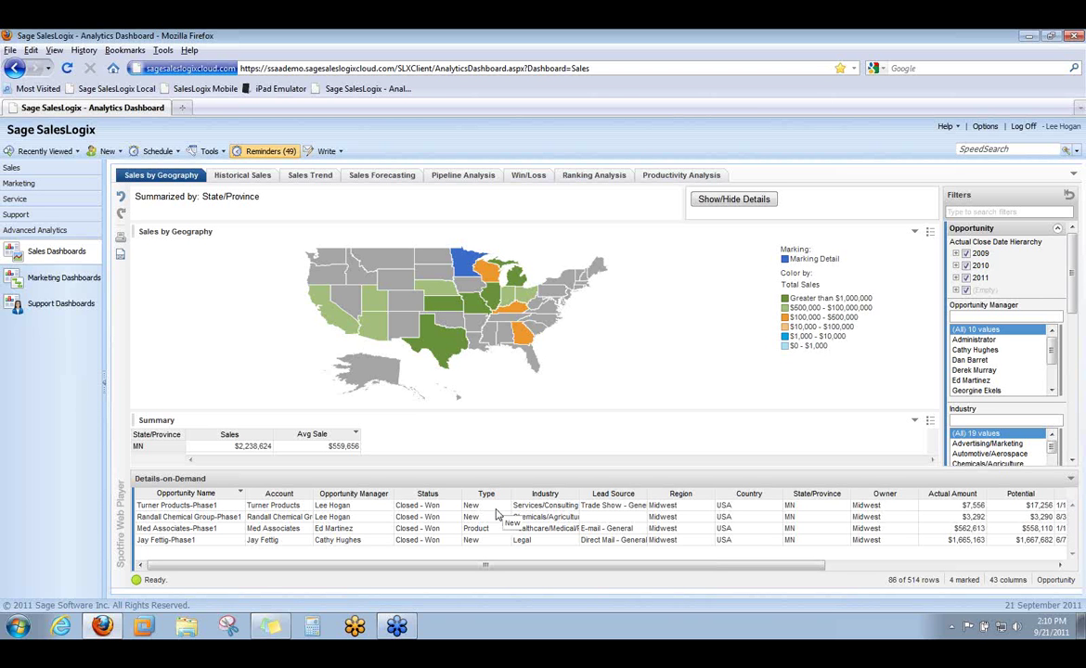
pyautogui.click(741, 203)
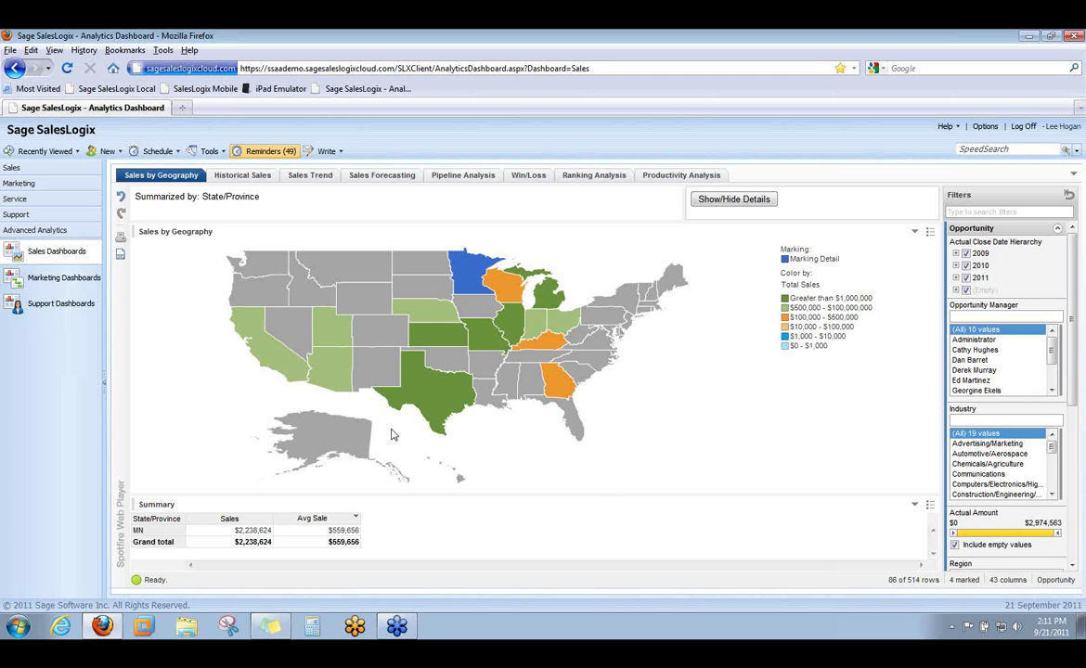
pyautogui.click(179, 311)
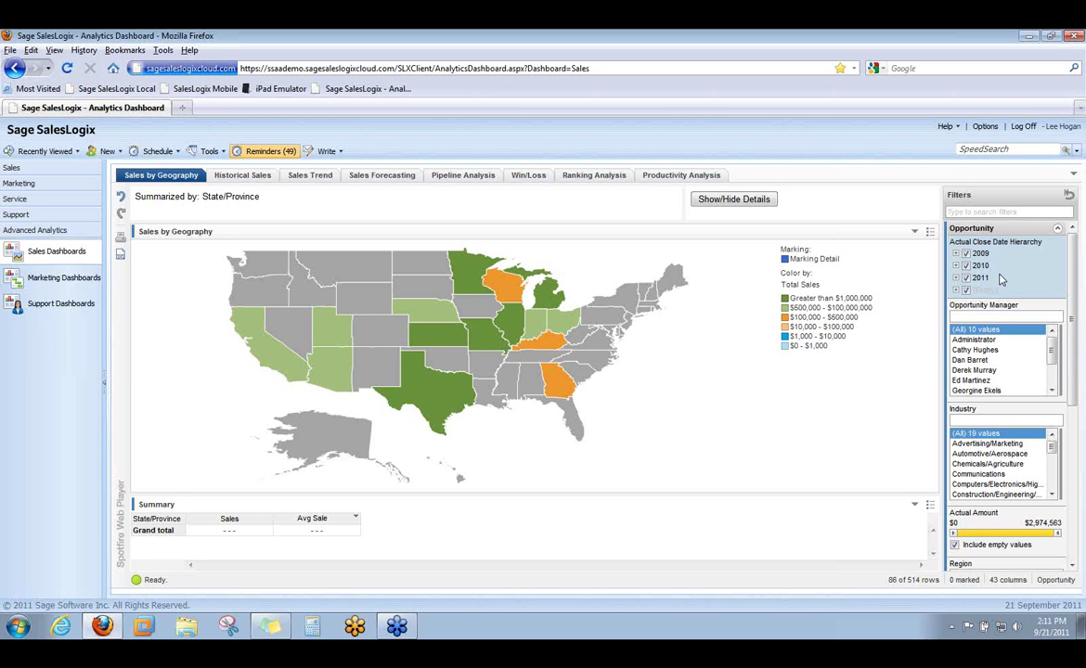
# - Exclude 2009 and 2010 from the Actual Close Date filter to view the remaining sales on the map, and restore both years
pyautogui.click(966, 265)
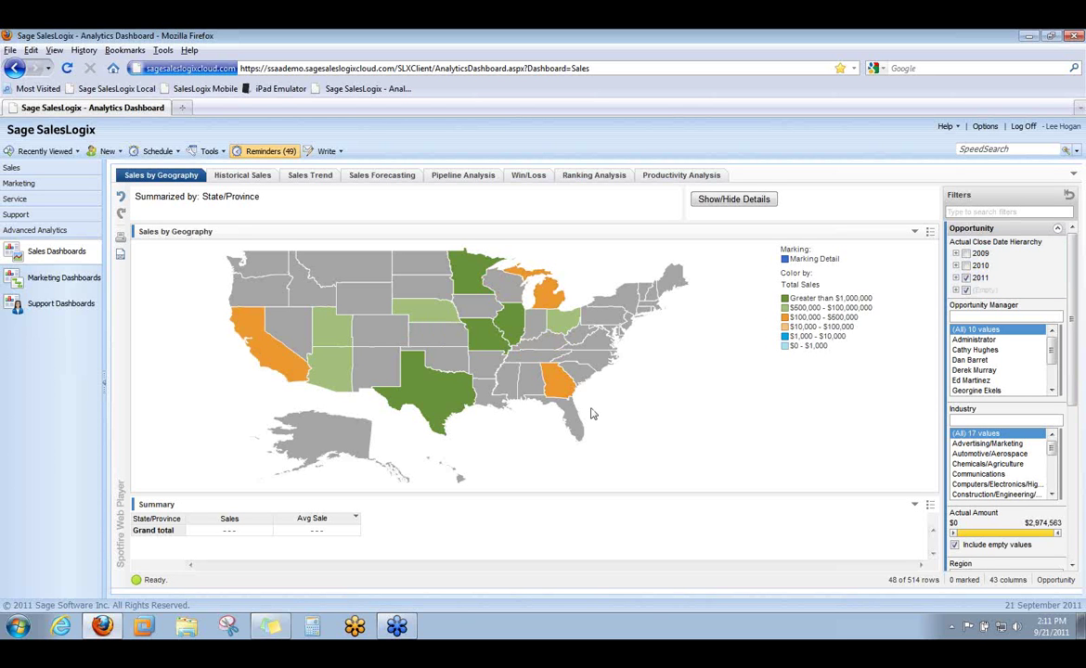
pyautogui.click(966, 267)
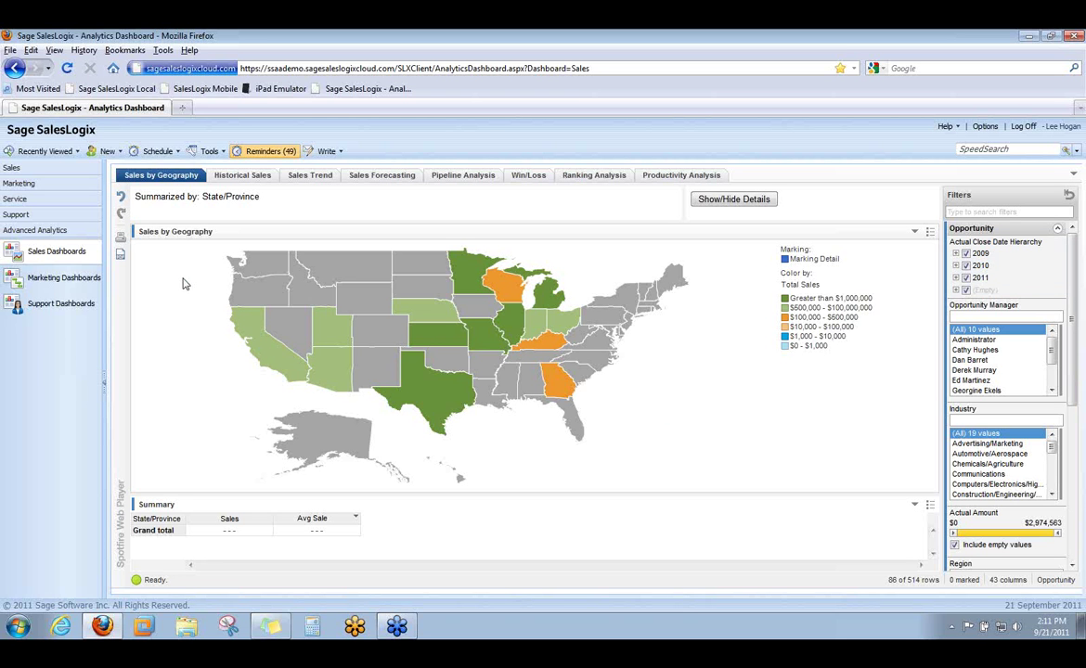
pyautogui.moveTo(185, 278); pyautogui.dragTo(378, 422)
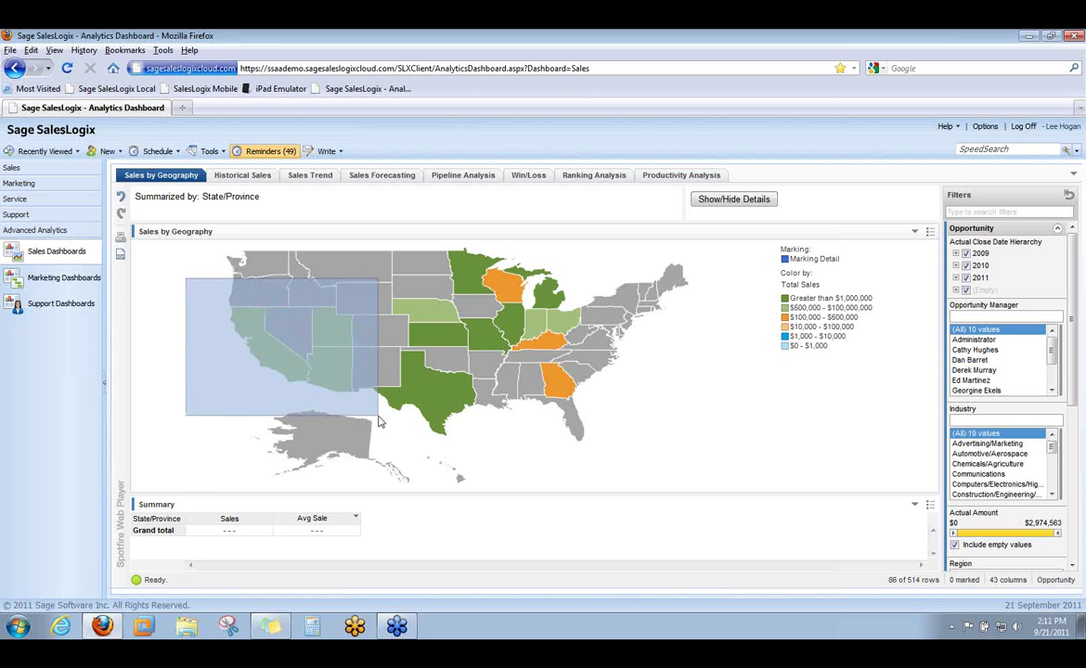
pyautogui.moveTo(377, 422); pyautogui.dragTo(349, 382)
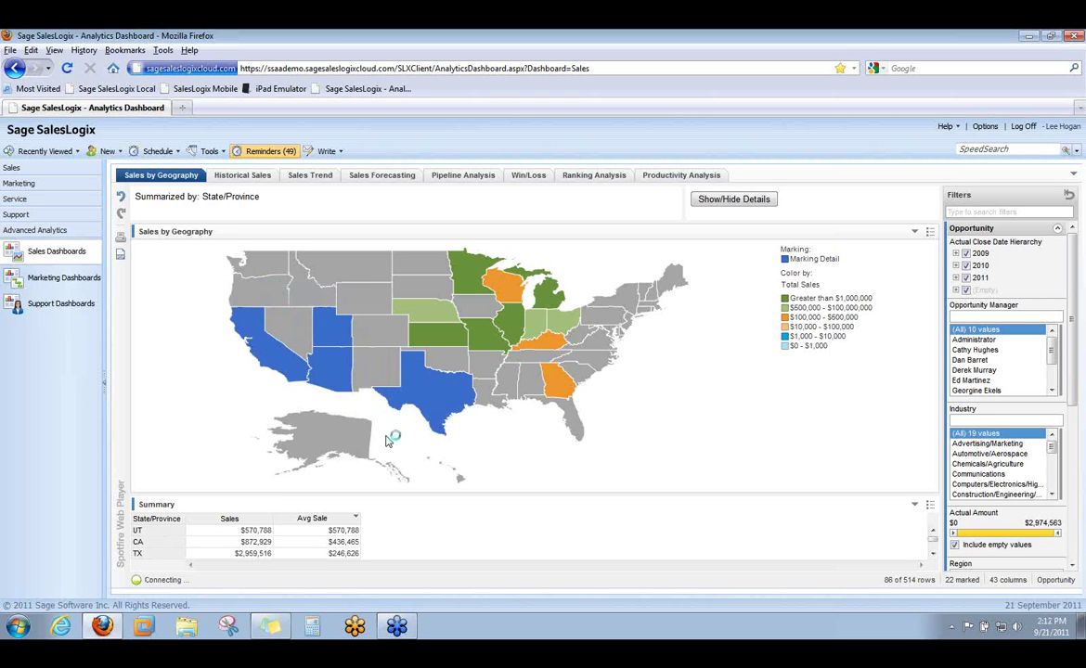
pyautogui.click(353, 401)
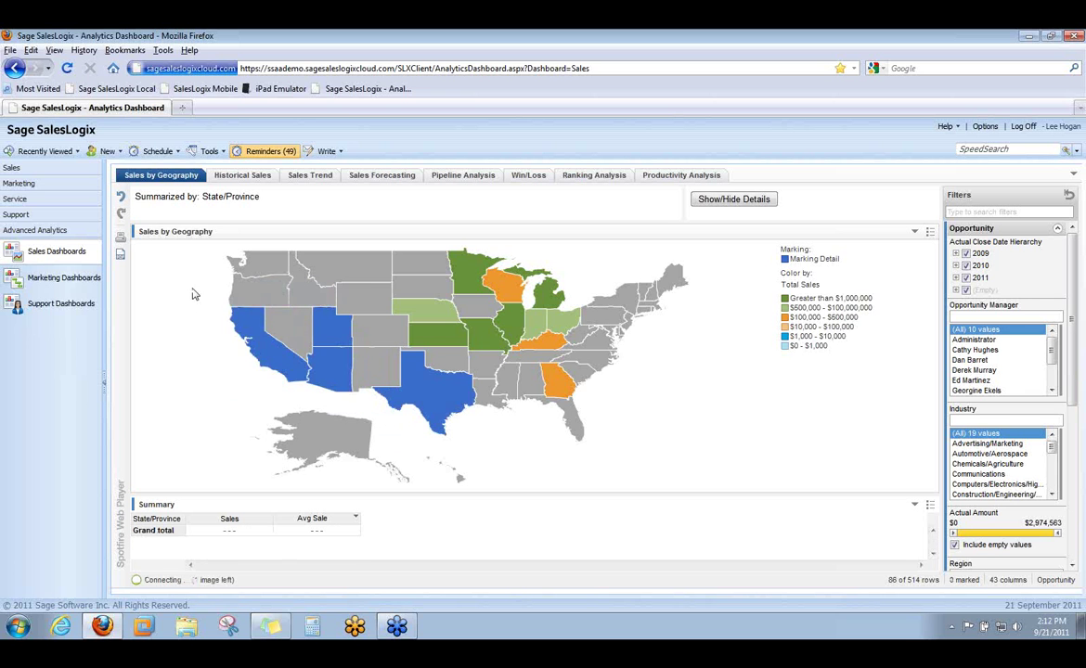
# - Mark California, Utah and Arizona together on the map to view their sales summary, and undo the marking
pyautogui.moveTo(192, 300); pyautogui.dragTo(367, 402)
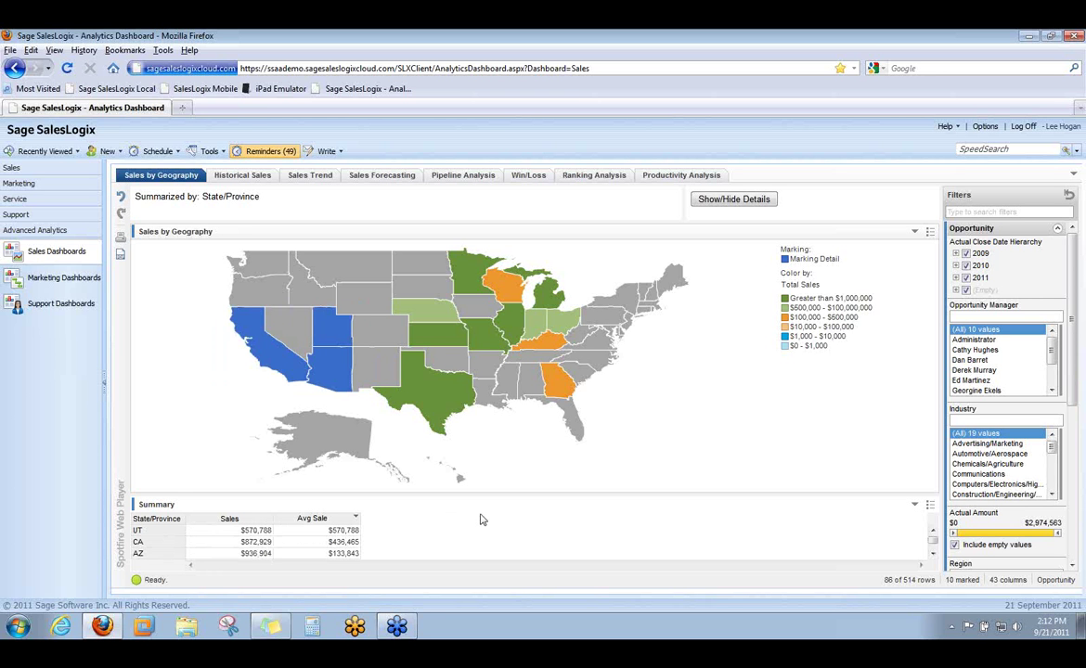
pyautogui.click(121, 200)
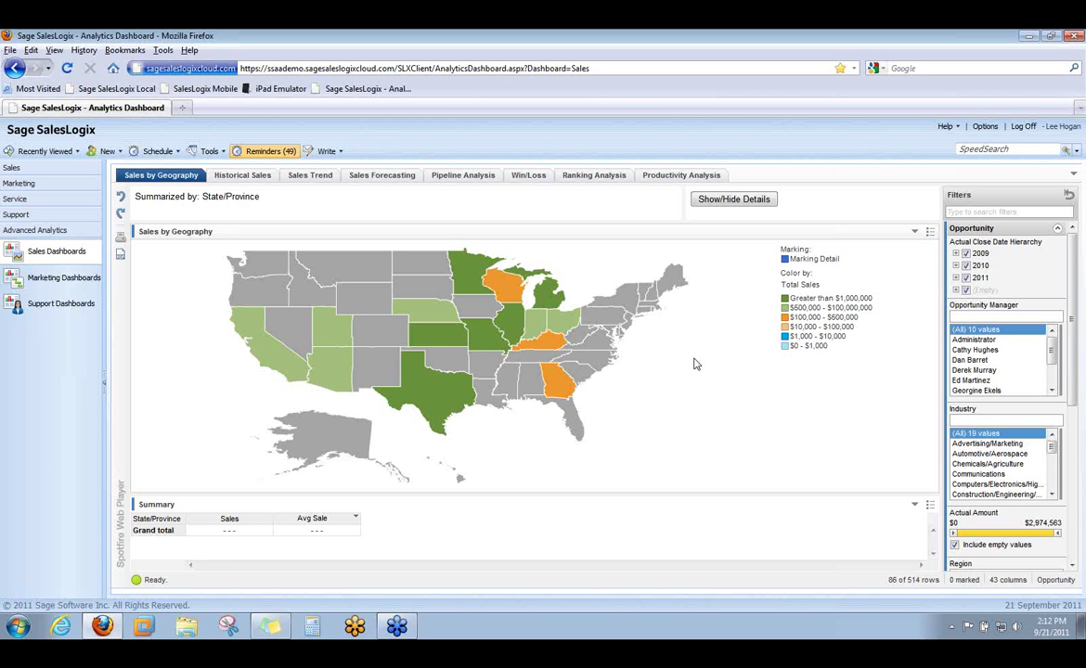
# - Export the Sales by Geography map as an image, look over the options for saving or copying it, and close the image
pyautogui.click(915, 231)
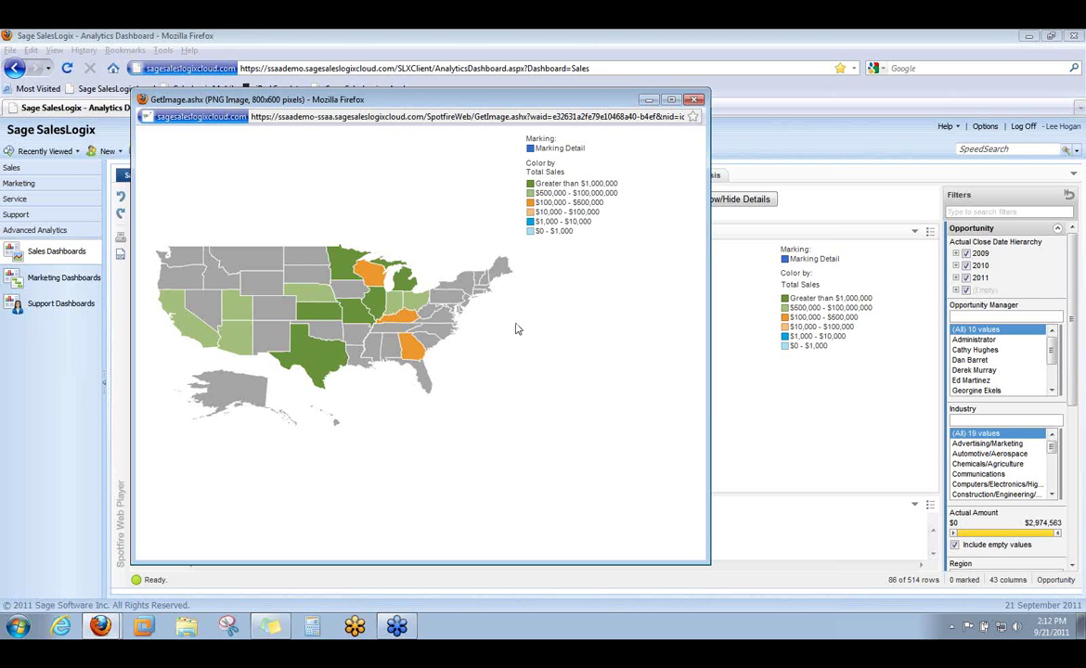
pyautogui.rightClick(407, 311)
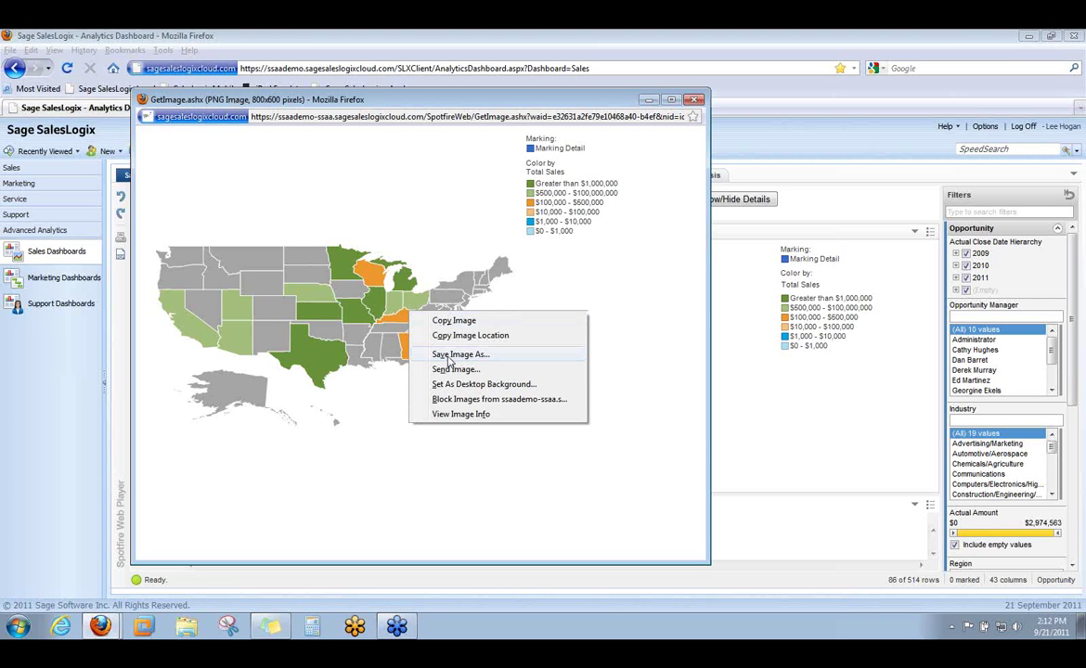
pyautogui.click(608, 302)
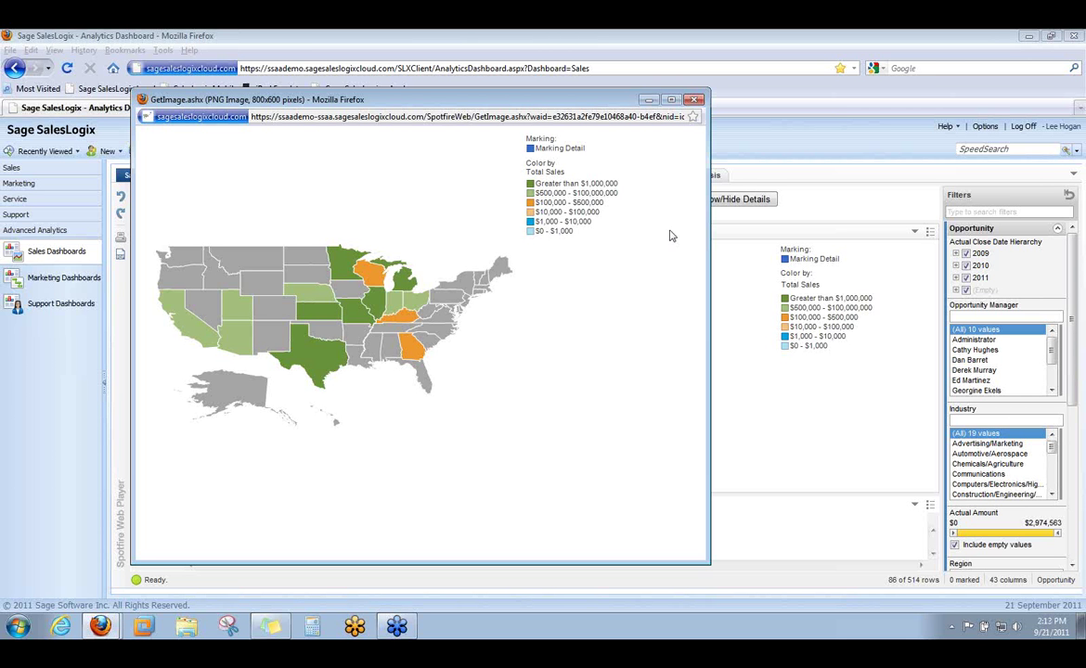
pyautogui.click(696, 102)
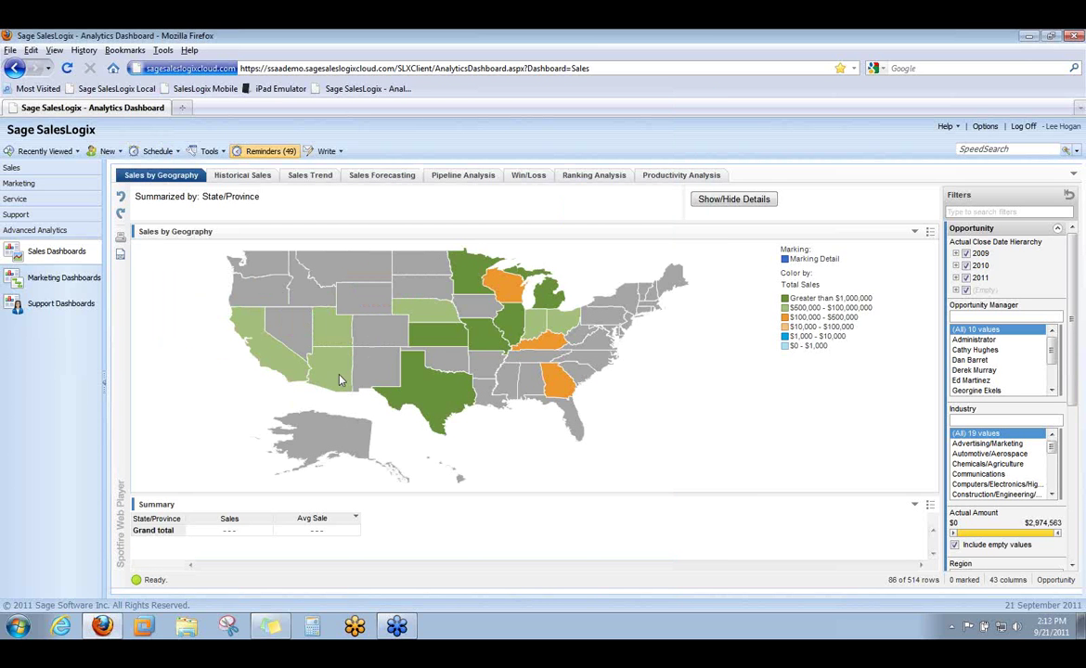
# - Examine which content the Export to PDF settings allow for the dashboard, and cancel the export
pyautogui.click(121, 257)
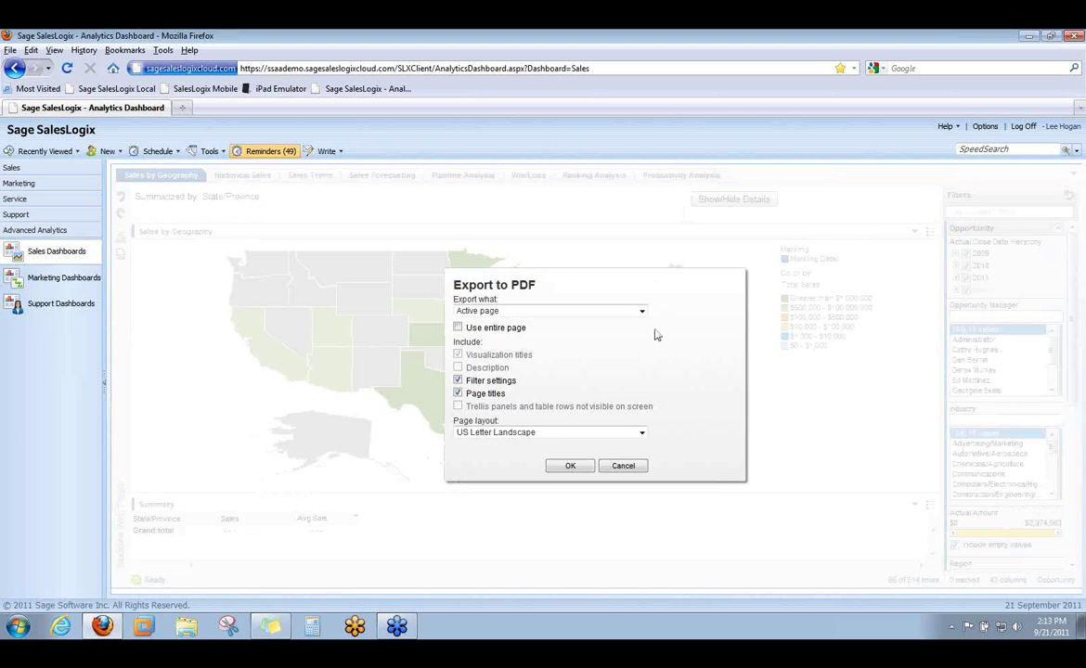
pyautogui.click(640, 313)
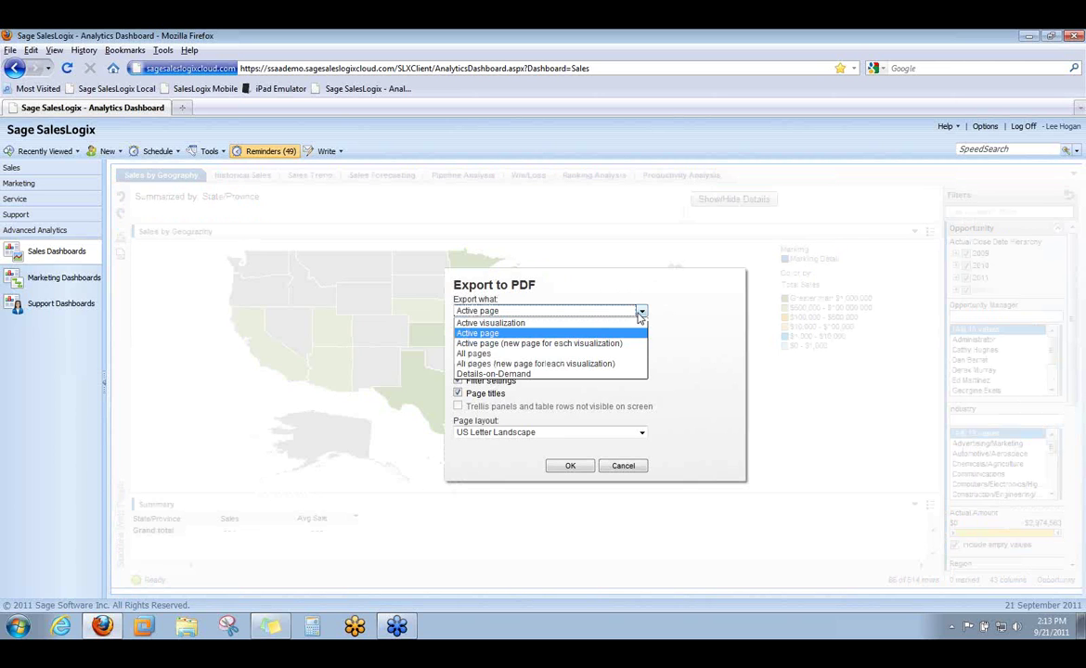
pyautogui.click(641, 312)
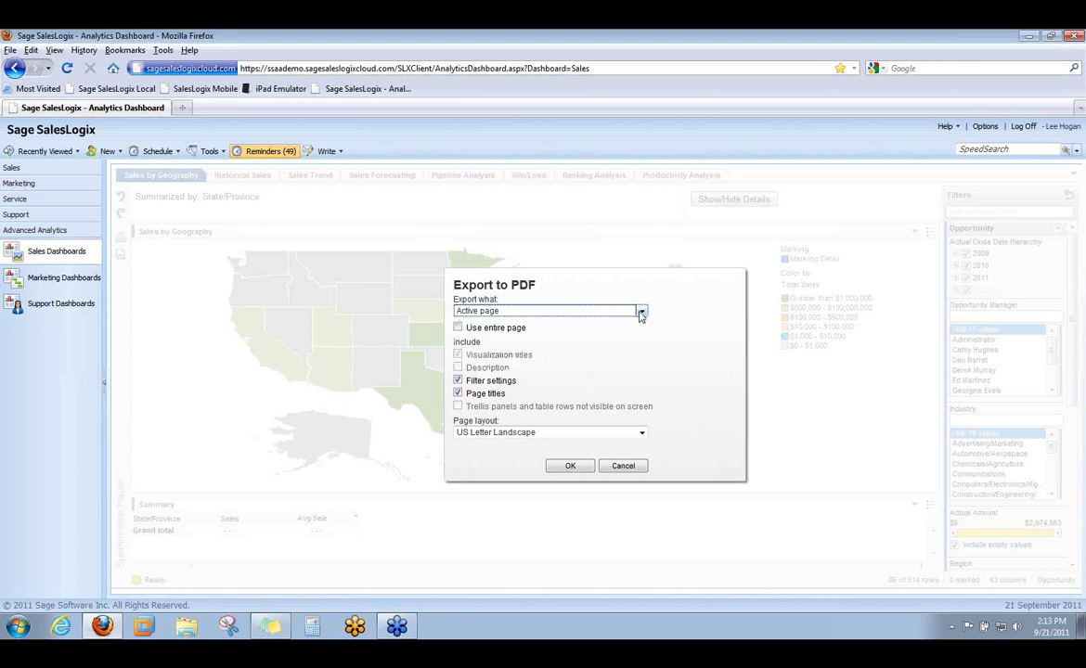
pyautogui.click(612, 469)
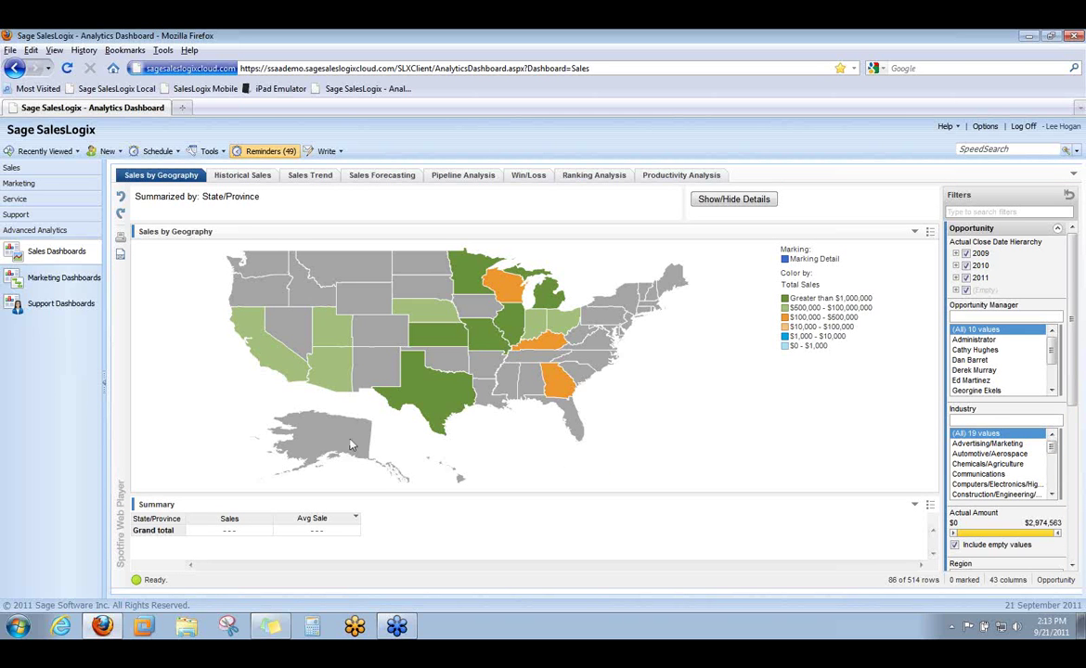
# - Open the Historical Sales dashboard and mark the three opportunity managers with the highest sales in the Sales bar chart
pyautogui.click(246, 179)
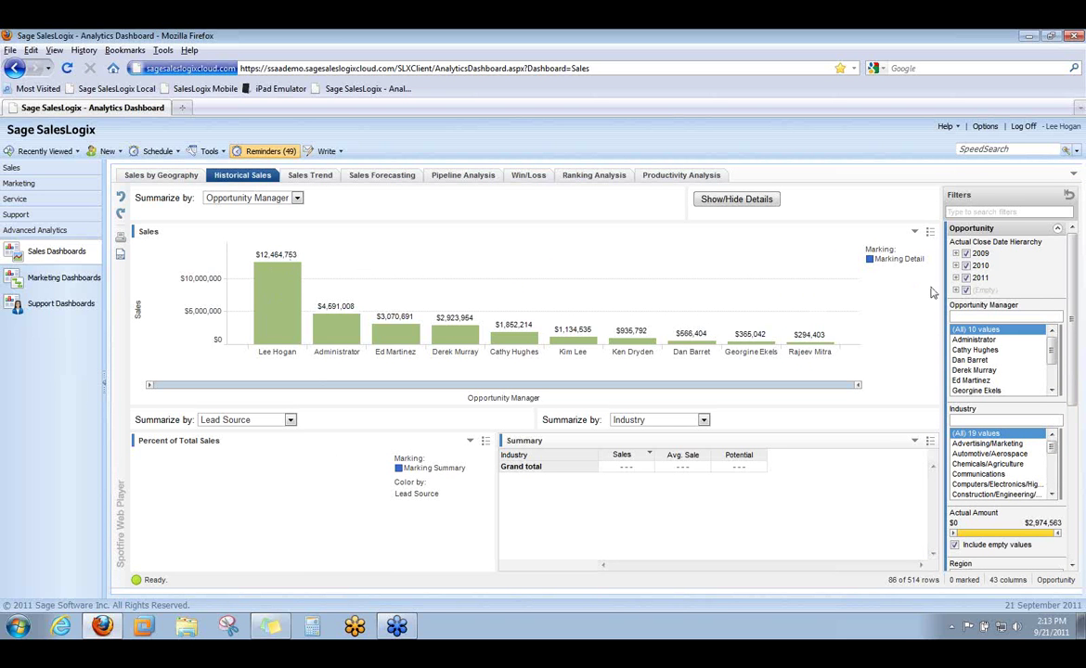
pyautogui.click(281, 298)
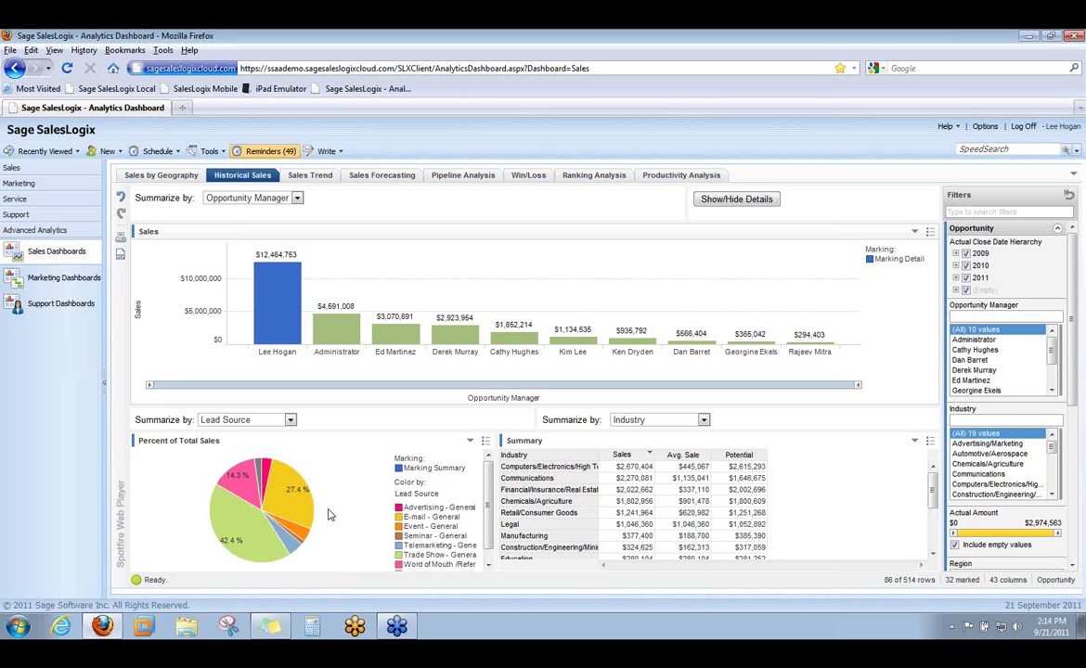
pyautogui.click(275, 309)
pyautogui.moveTo(225, 242); pyautogui.dragTo(428, 371)
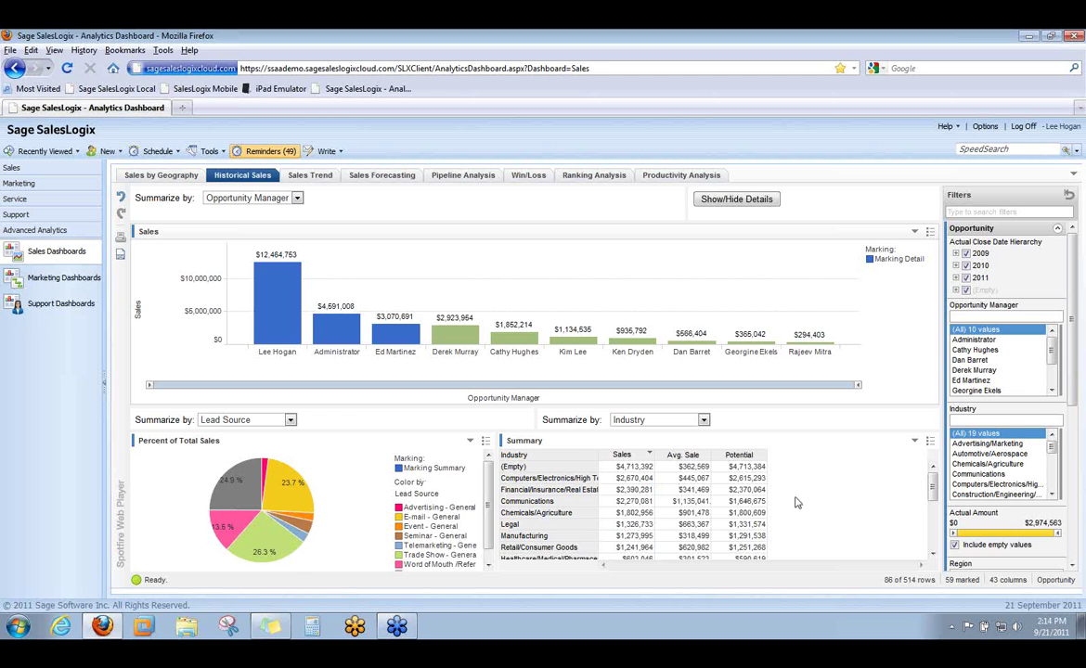
# - Summarize the Summary table by Country and the Percent of Total Sales pie chart by Opportunity Manager
pyautogui.click(705, 420)
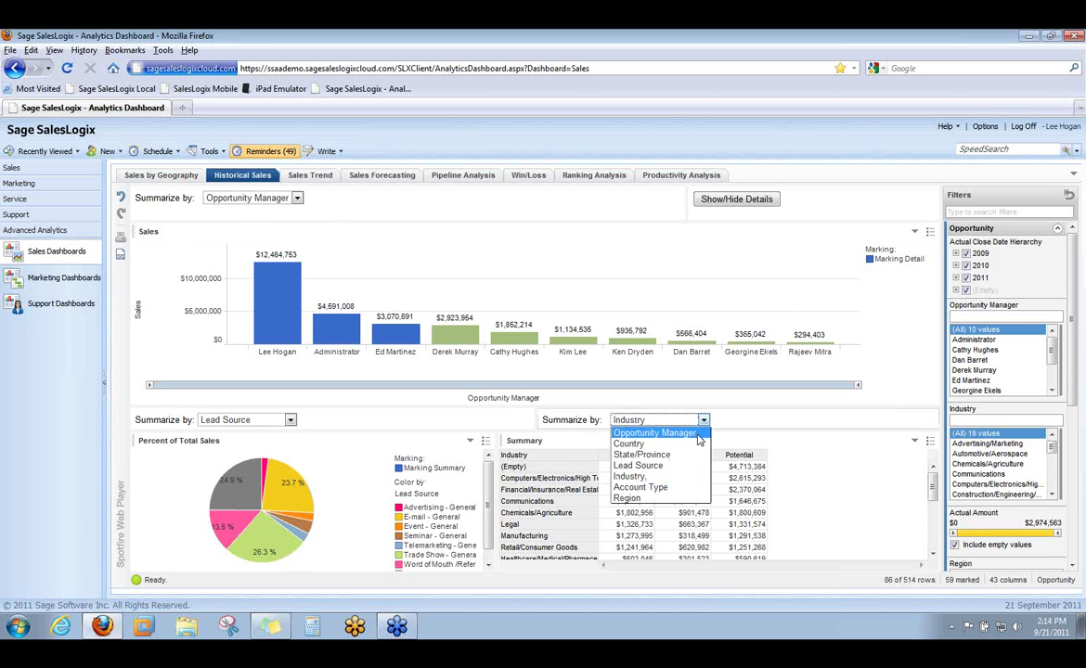
pyautogui.click(699, 443)
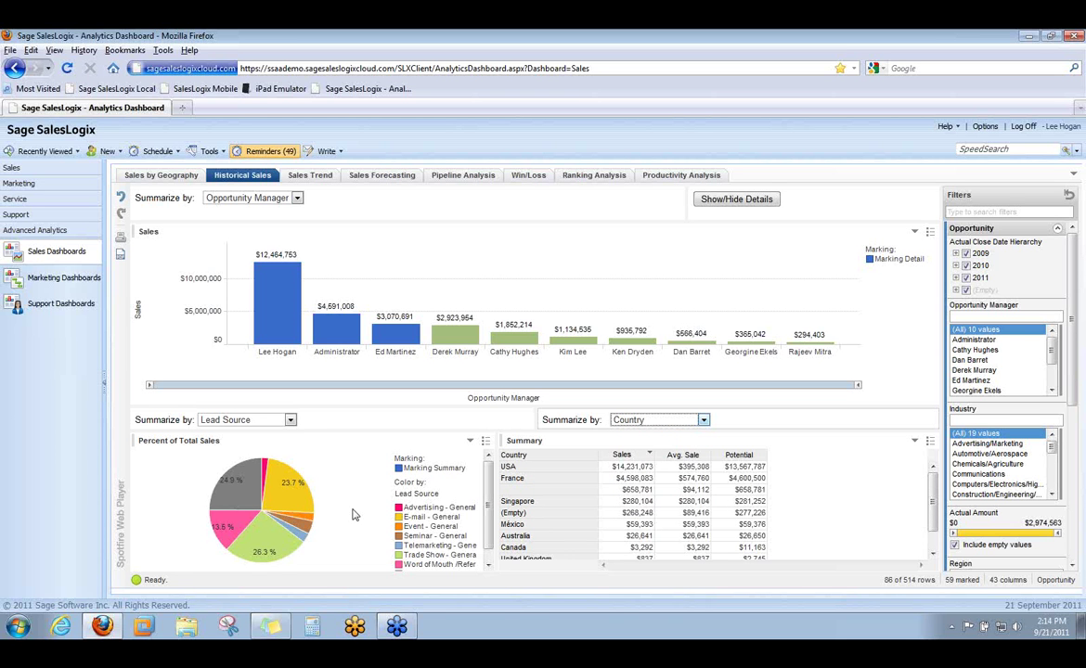
pyautogui.click(291, 420)
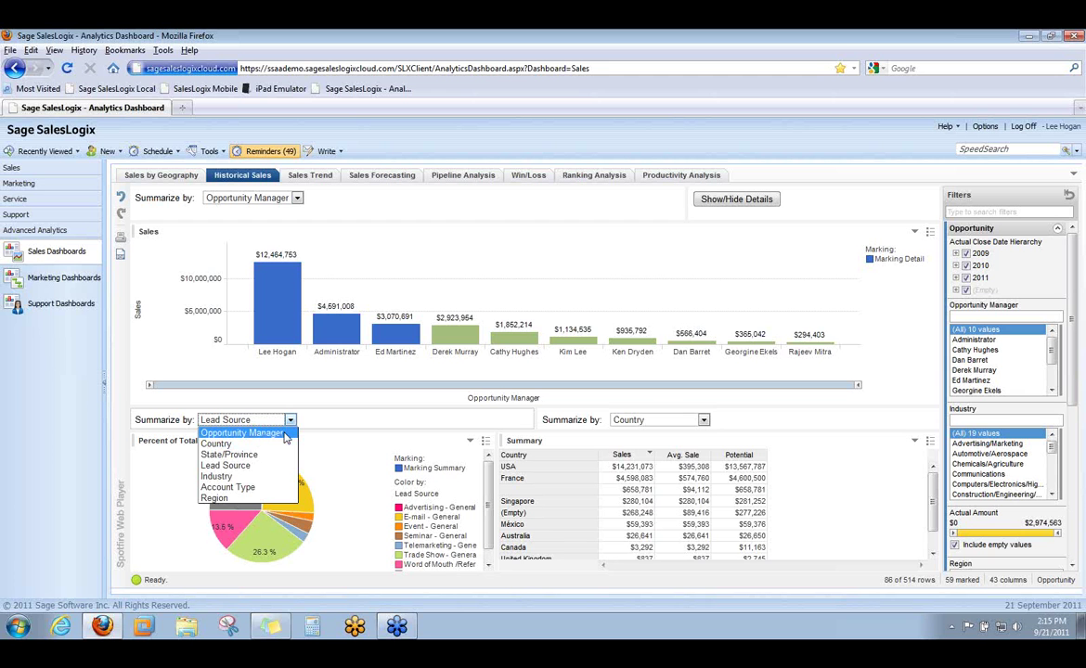
pyautogui.click(285, 434)
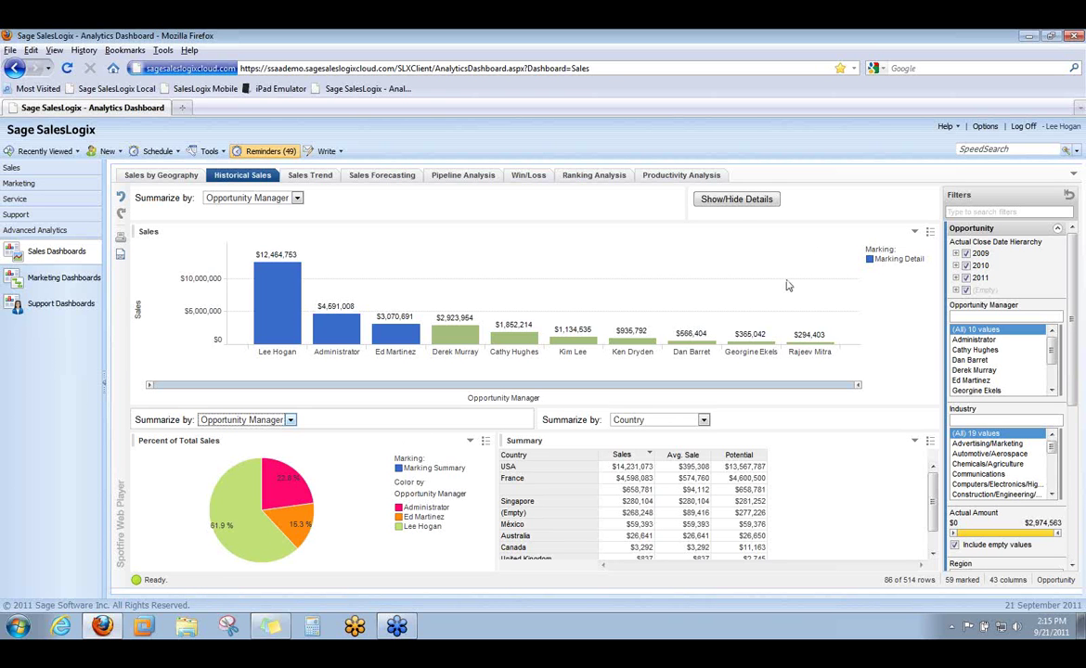
# - View the opportunity records behind the marked bars, and hide the details again
pyautogui.click(734, 201)
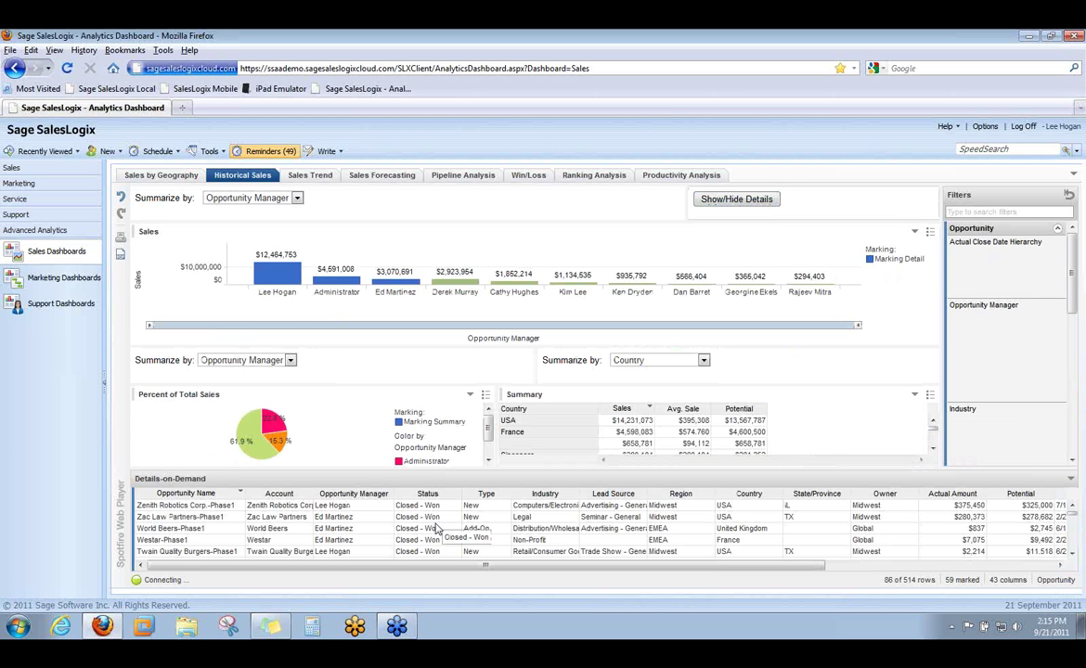
pyautogui.click(736, 201)
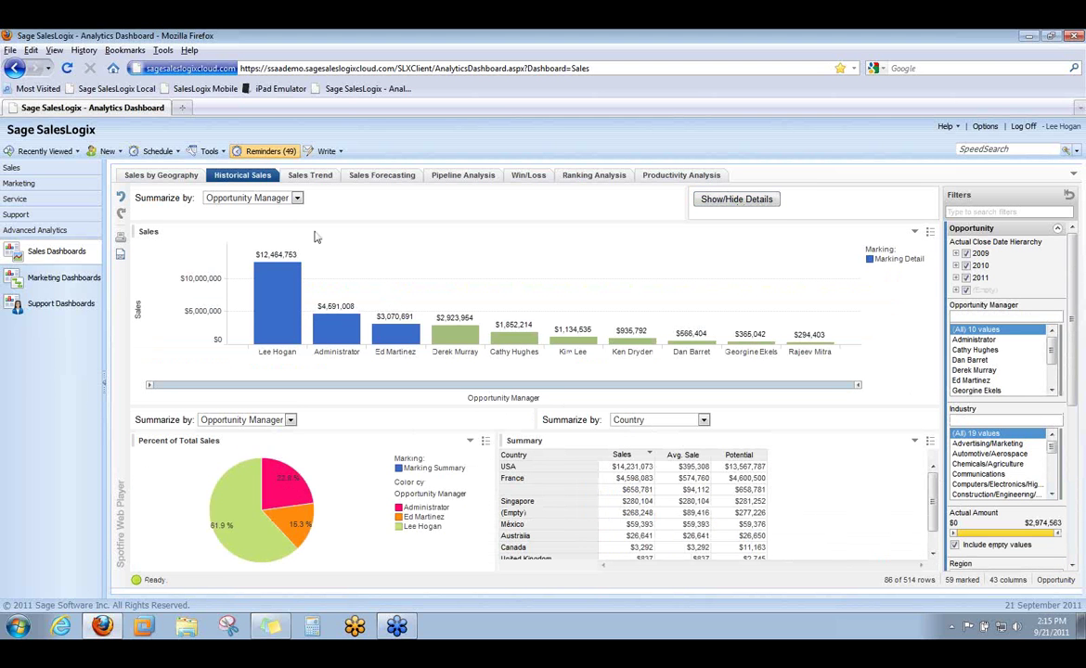
# - Summarize the Sales bar chart by Country, and switch its grouping to Industry
pyautogui.click(297, 198)
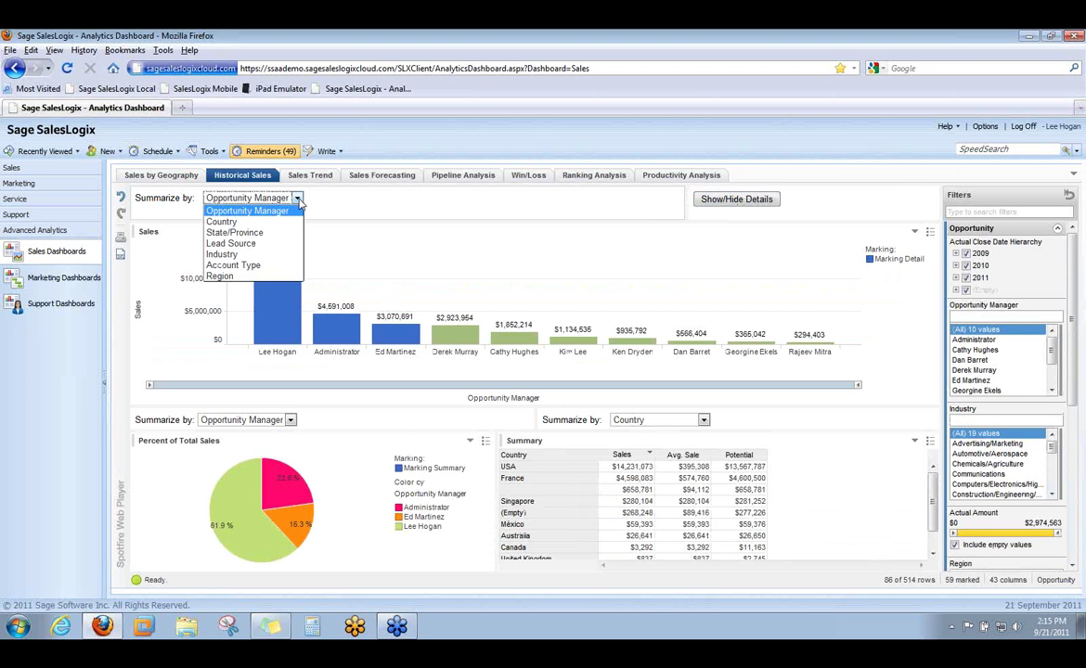
pyautogui.click(278, 221)
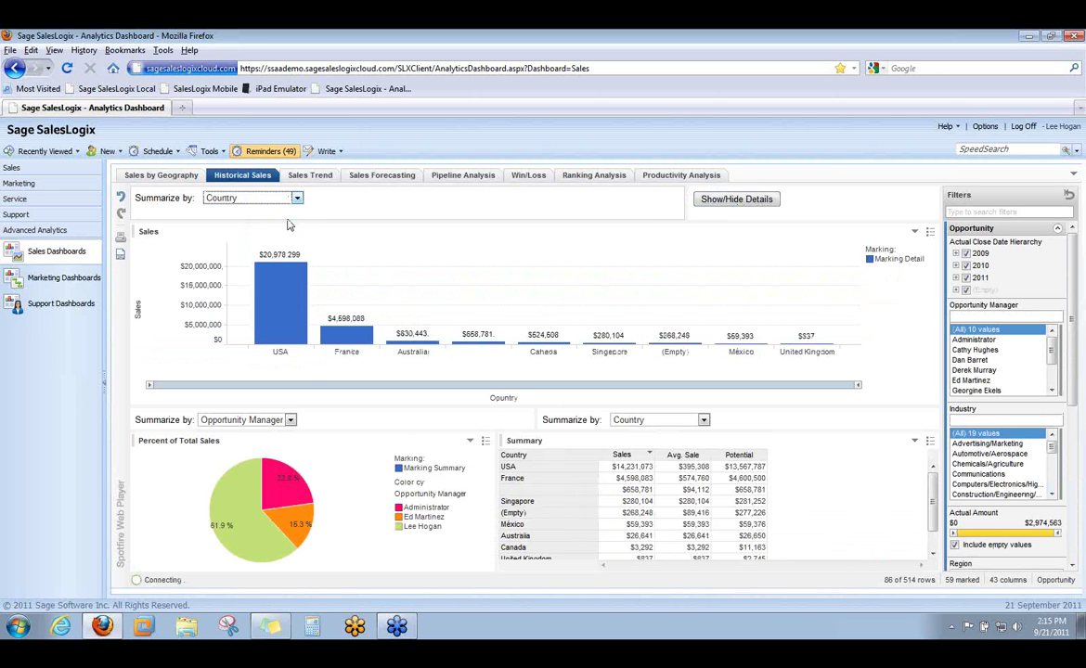
pyautogui.click(297, 197)
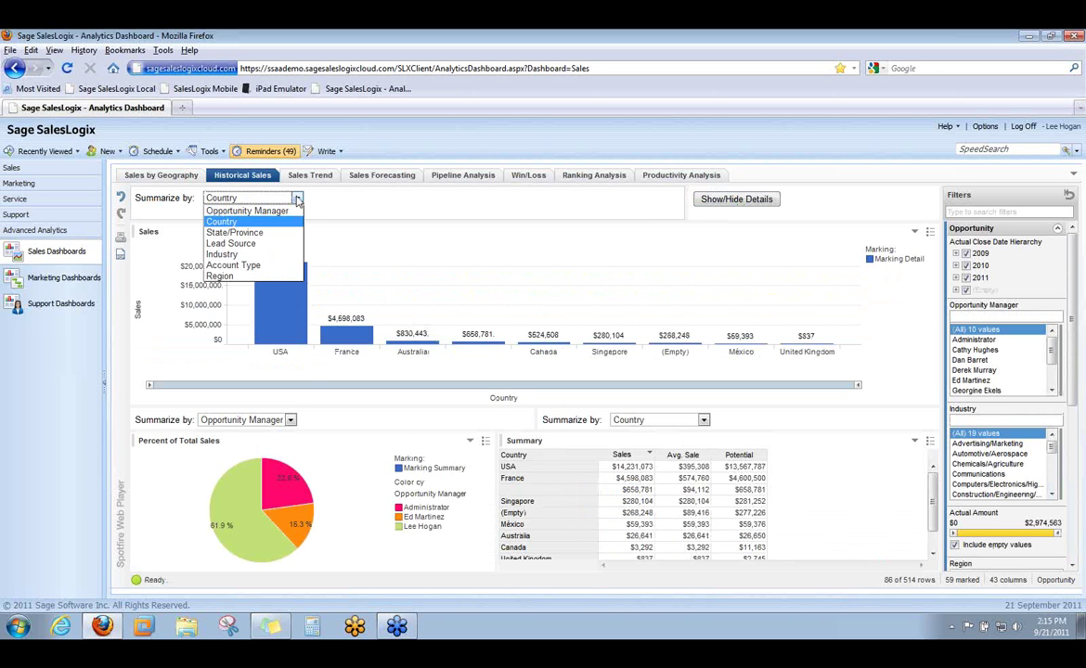
pyautogui.click(285, 255)
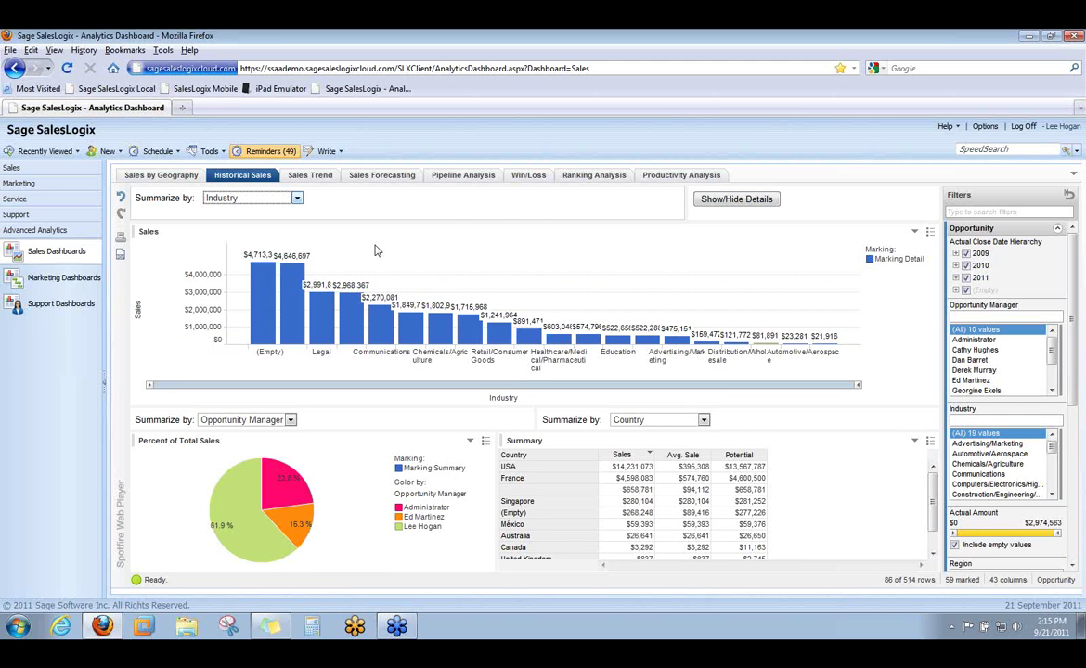
# - Open the Sales Trend dashboard and widen the Sales Trend Analysis range to all lead sources, then narrow it to the first three
pyautogui.click(311, 175)
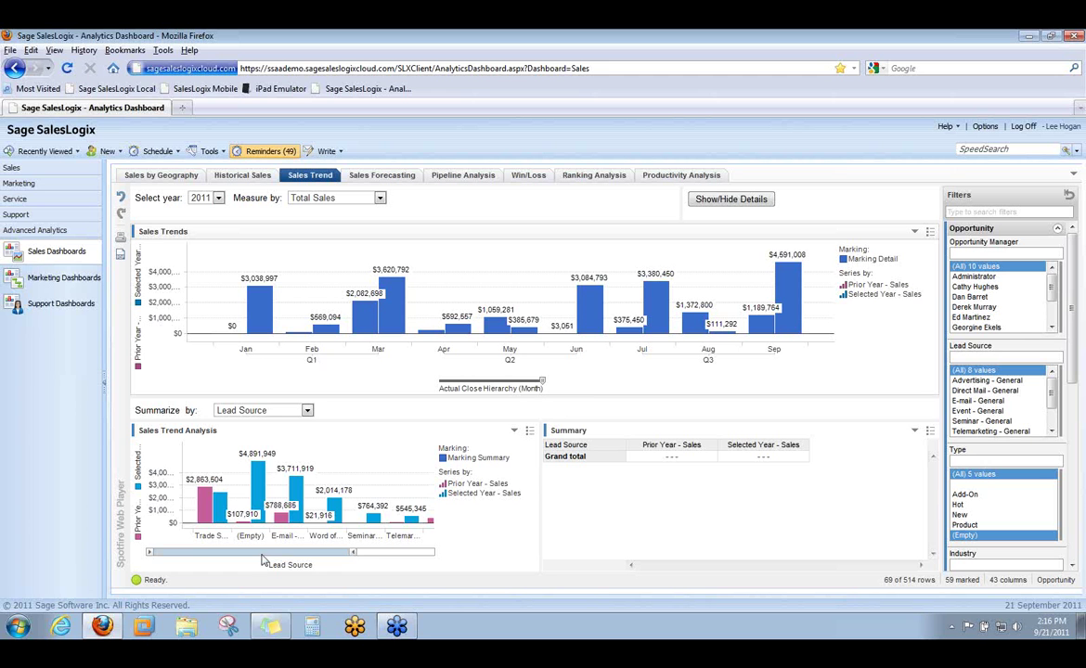
pyautogui.click(355, 555)
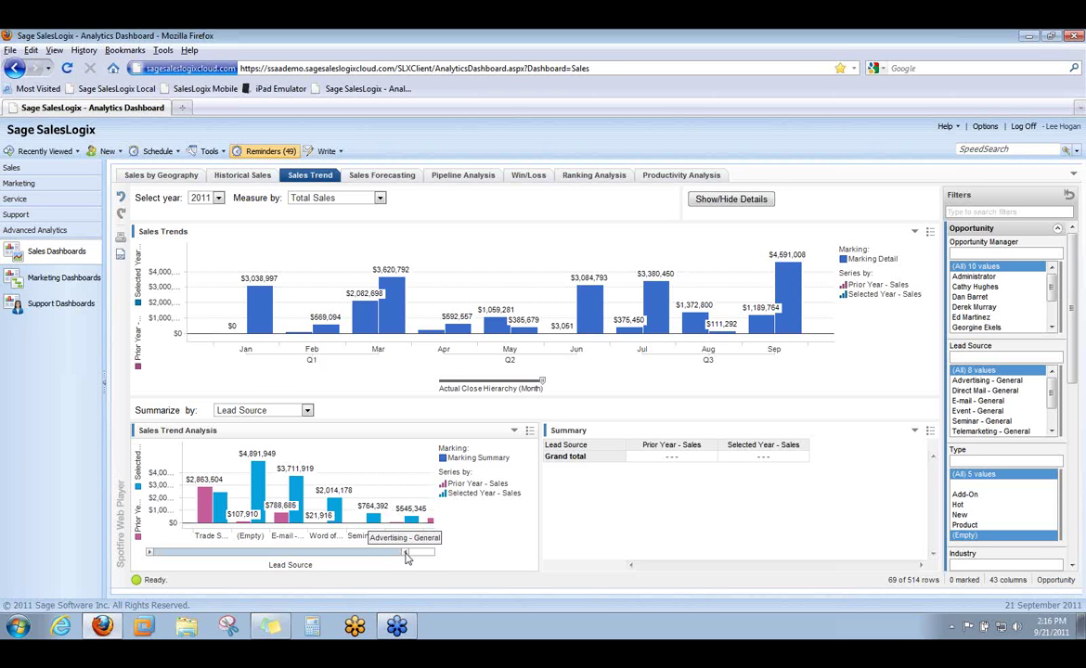
pyautogui.moveTo(416, 556); pyautogui.dragTo(433, 554)
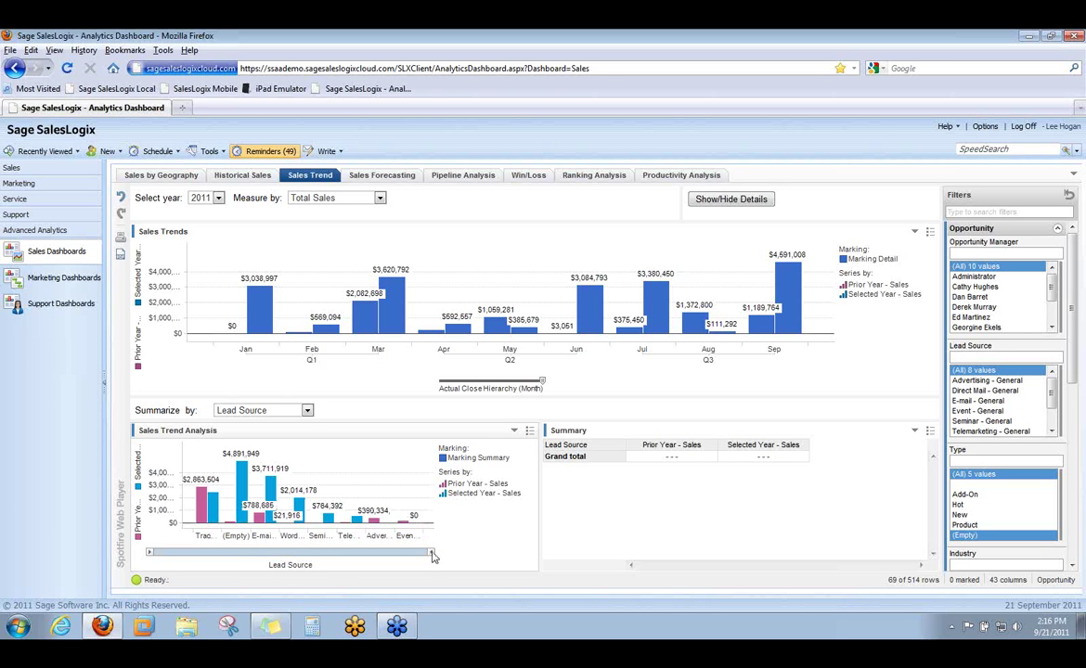
pyautogui.moveTo(432, 554); pyautogui.dragTo(252, 554)
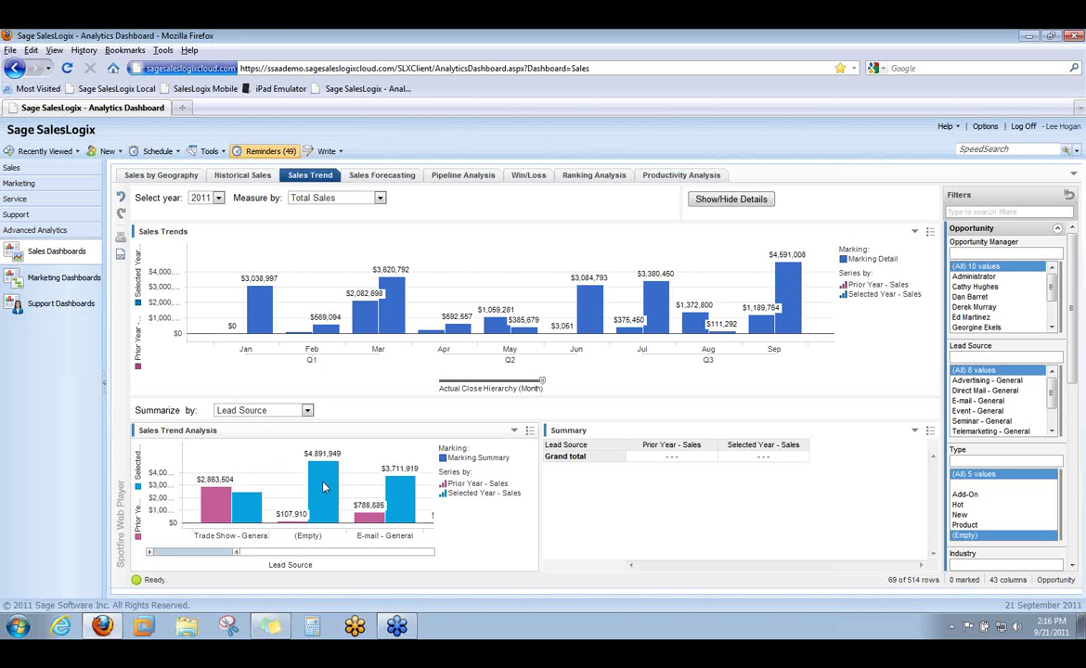
# - Open the Sales Forecasting dashboard and mark the 2011 Q3 sales bar, followed by the 2010 Q3 bar, in the Sales Forecast chart
pyautogui.click(382, 175)
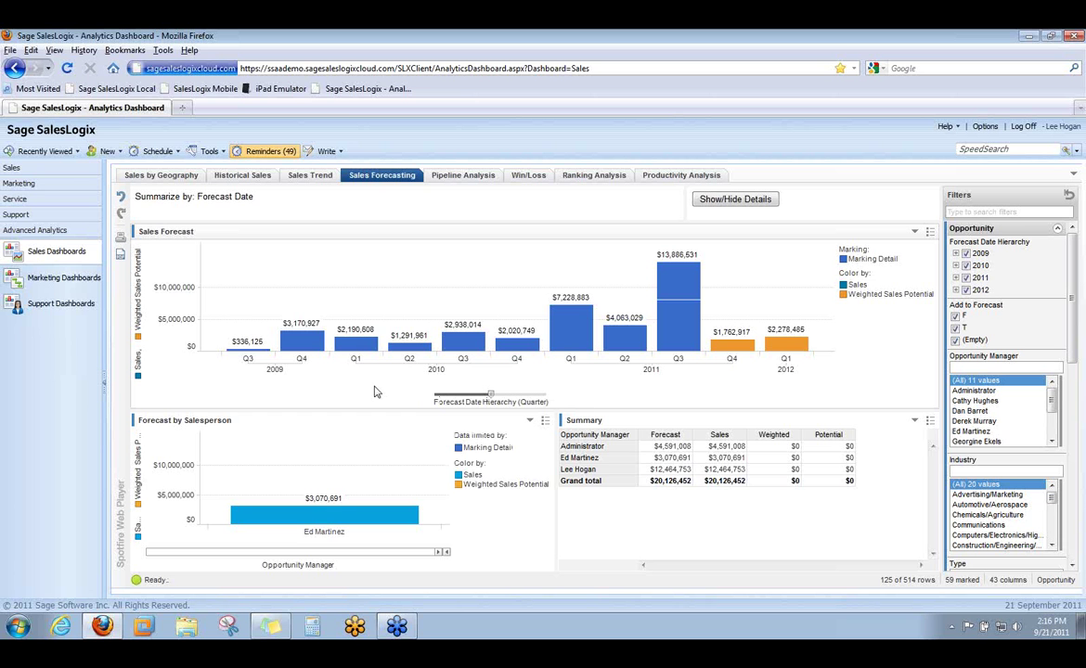
pyautogui.click(676, 312)
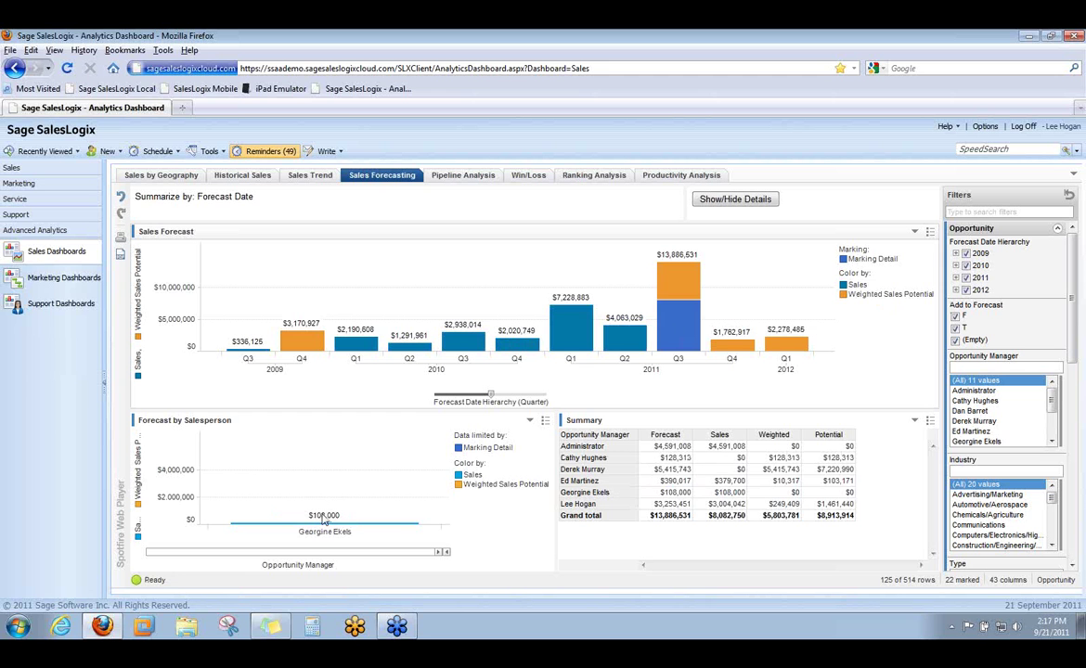
pyautogui.moveTo(323, 522)
pyautogui.click(461, 341)
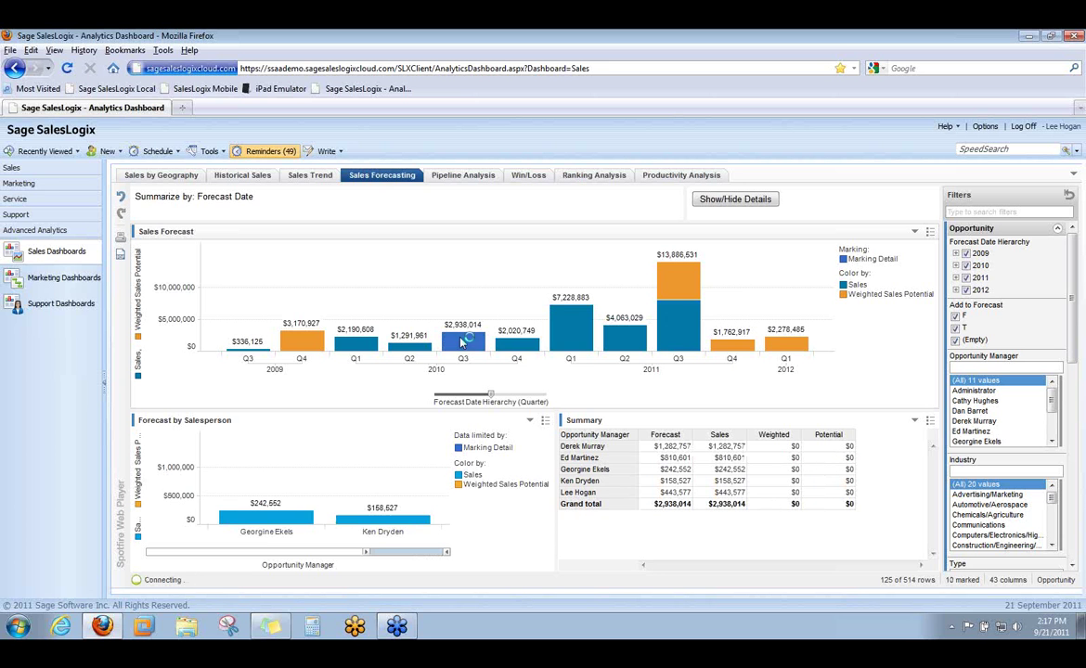
pyautogui.moveTo(462, 341)
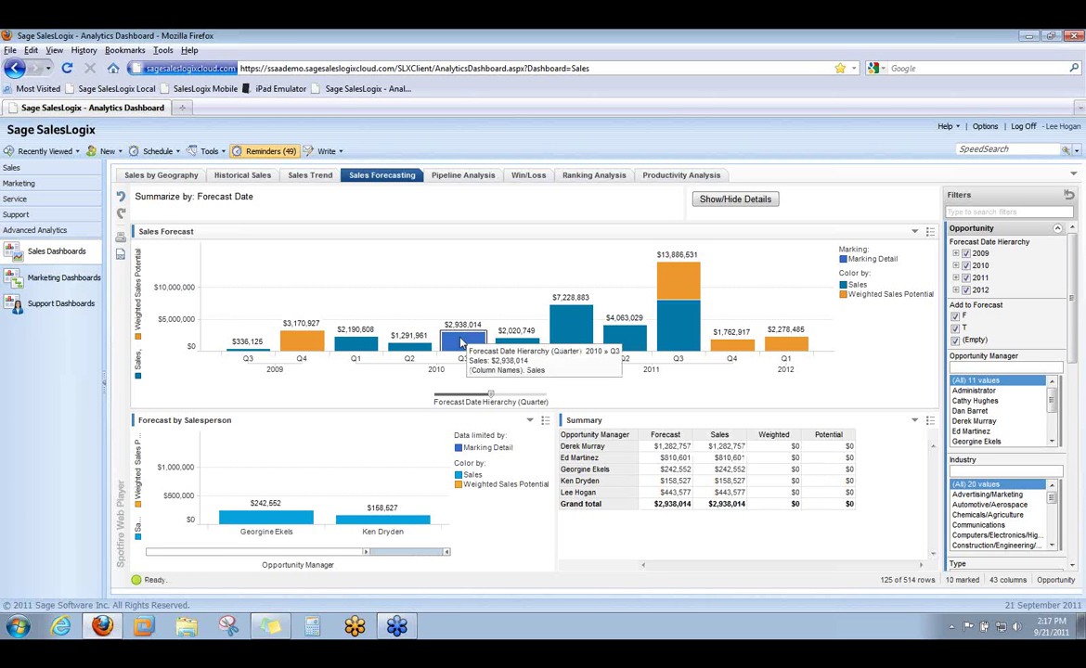
# - Open the Pipeline Analysis dashboard and mark the 4-Demonstration stage in the Pipeline Analysis bar chart
pyautogui.click(480, 176)
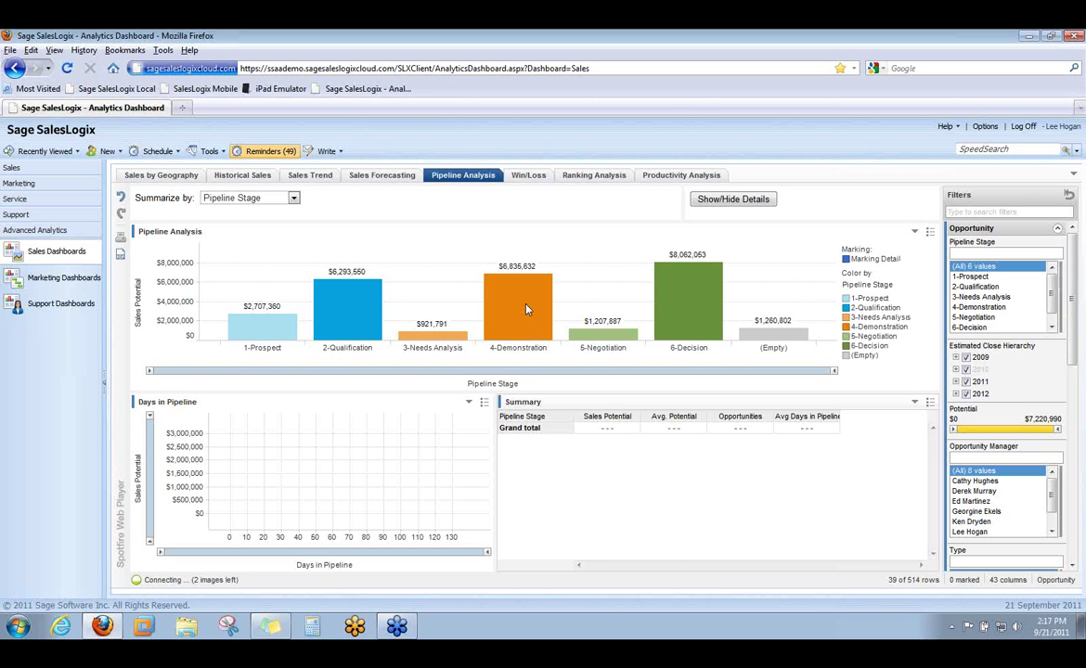
pyautogui.moveTo(521, 312)
pyautogui.click(521, 312)
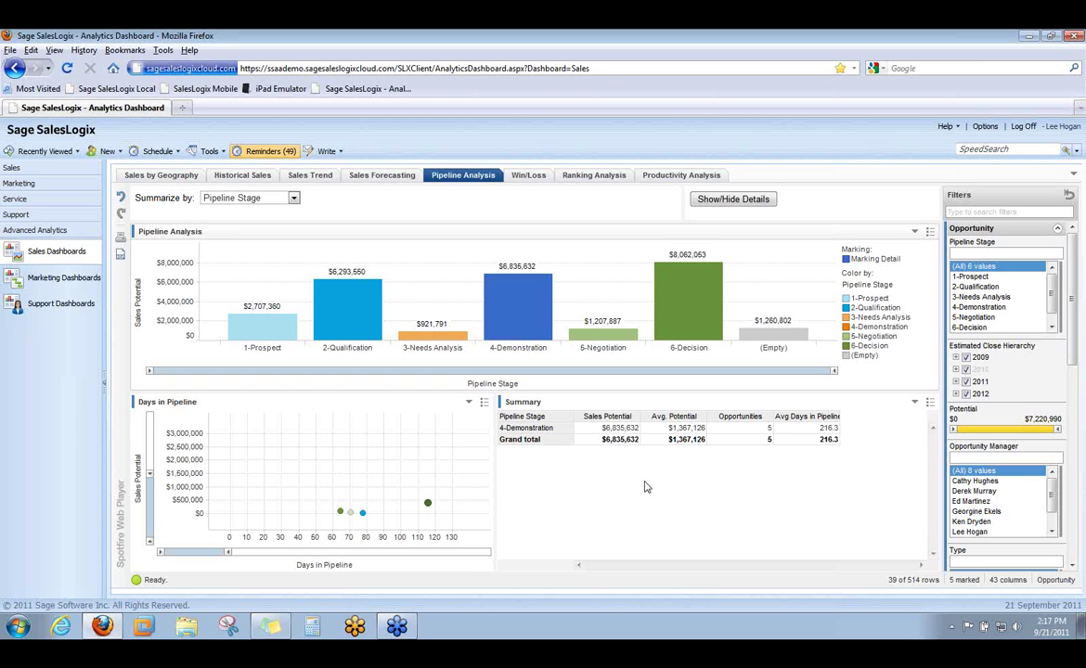
# - Open the Win/Loss dashboard, keep the summary grouped by Opportunity Manager, and mark the 2011 Q1 won-opportunities bar in the trend chart
pyautogui.click(529, 176)
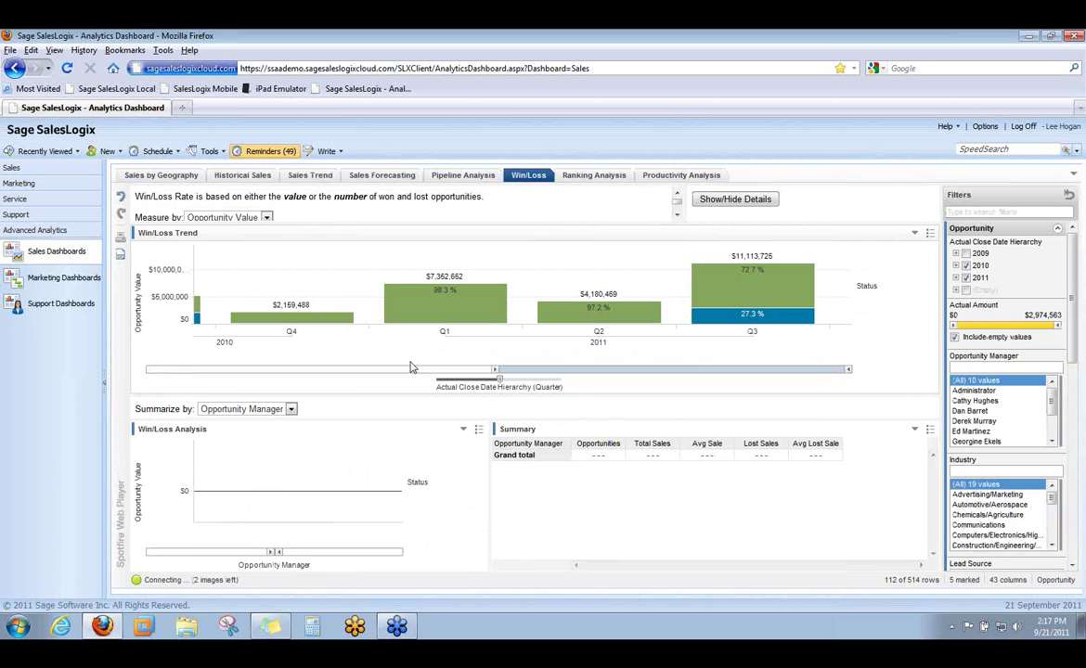
pyautogui.click(290, 408)
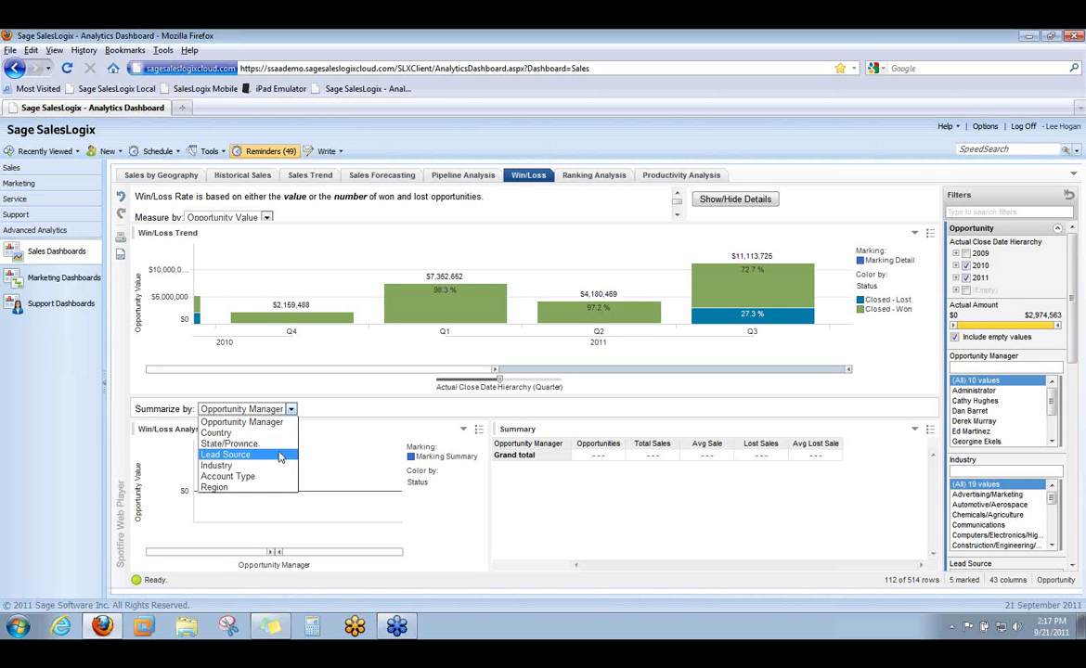
pyautogui.click(280, 424)
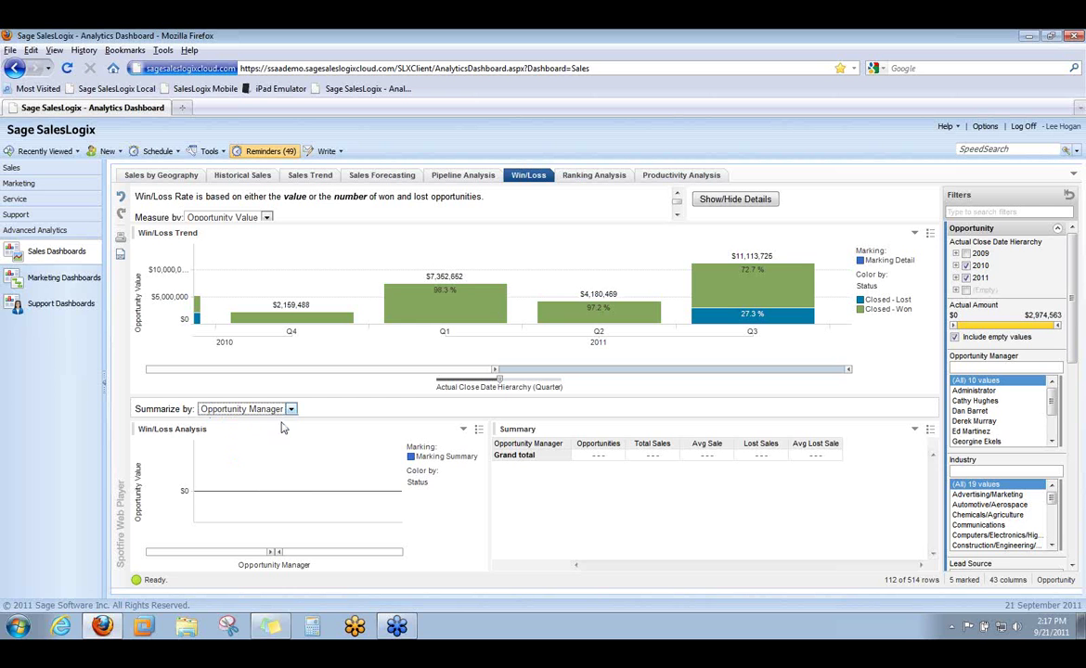
pyautogui.click(467, 308)
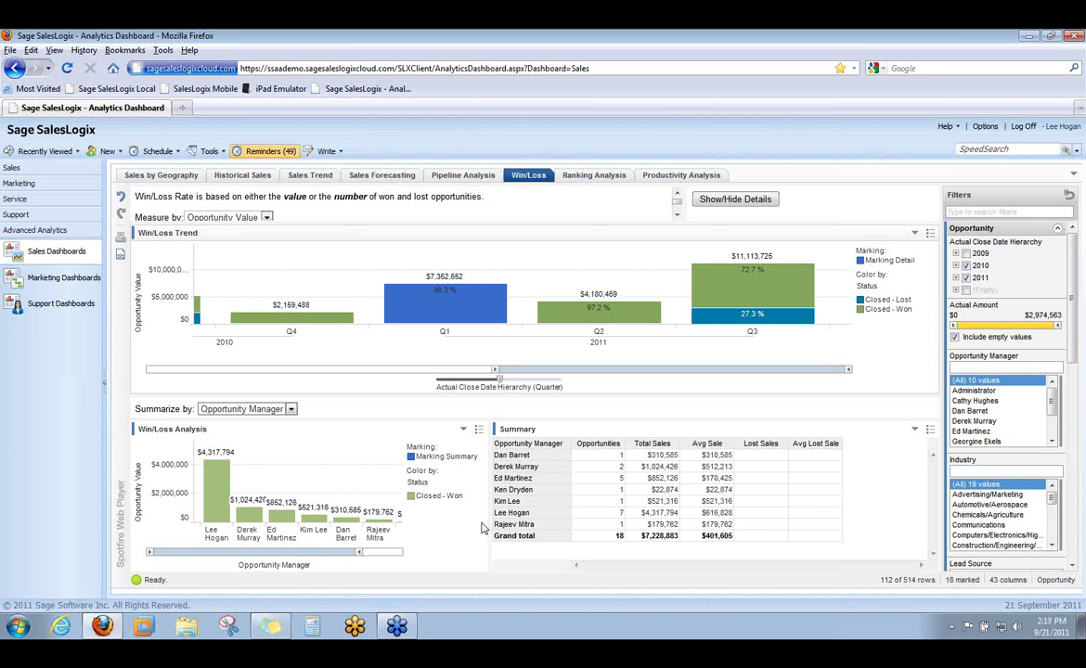
# - Open the Ranking Analysis dashboard and measure the ranking by Total Sales Potential, keeping it summarized by Opportunity Manager
pyautogui.click(610, 180)
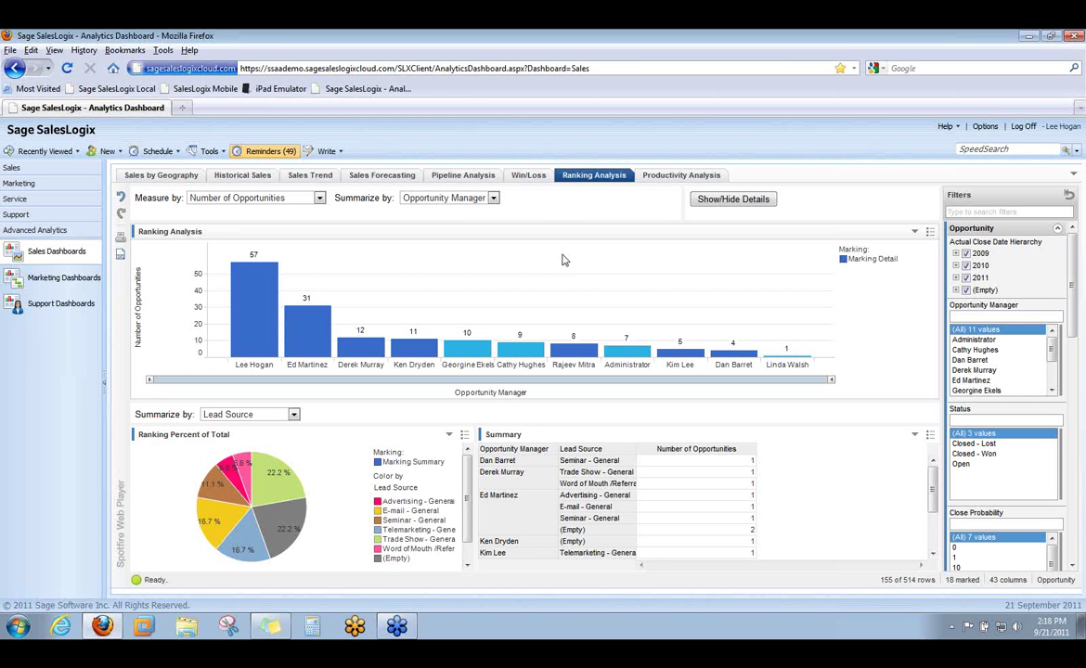
pyautogui.click(494, 198)
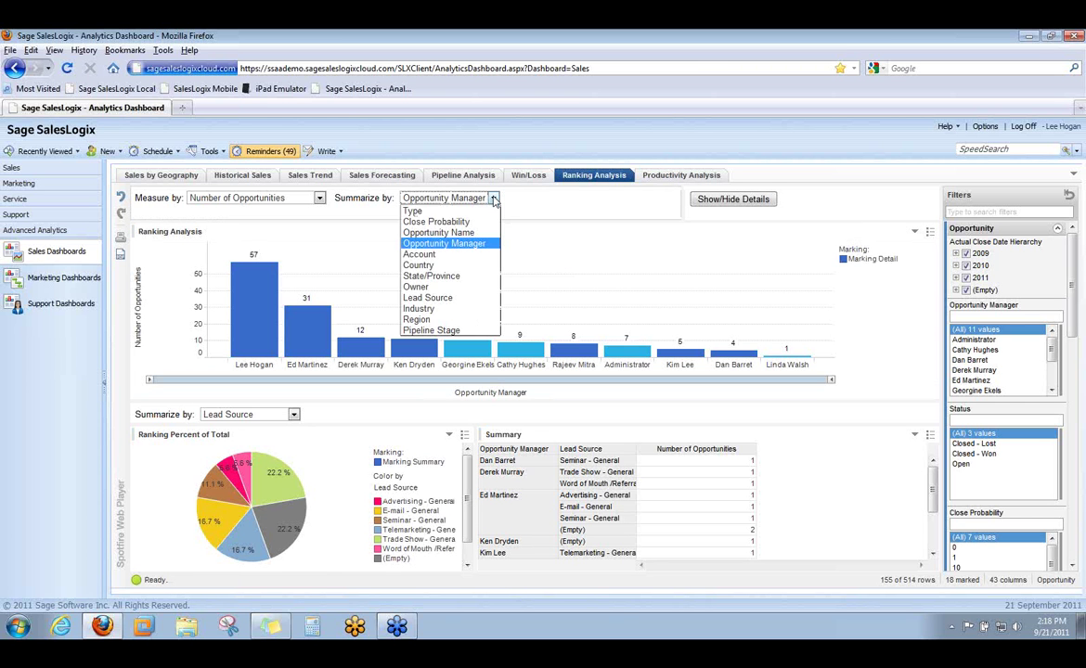
pyautogui.click(494, 199)
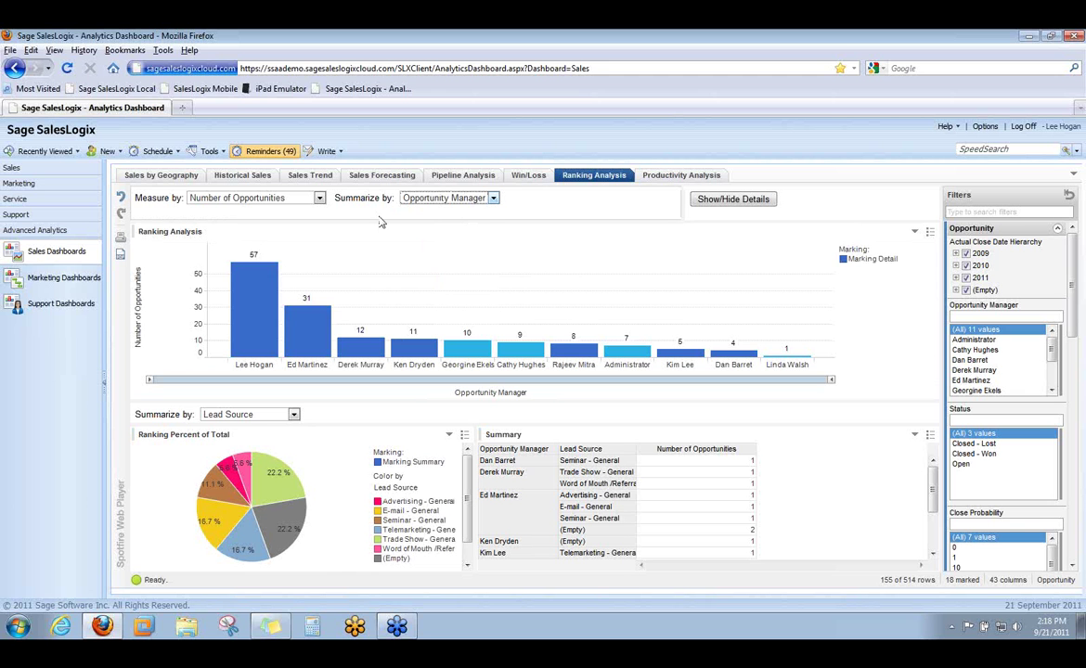
pyautogui.click(318, 198)
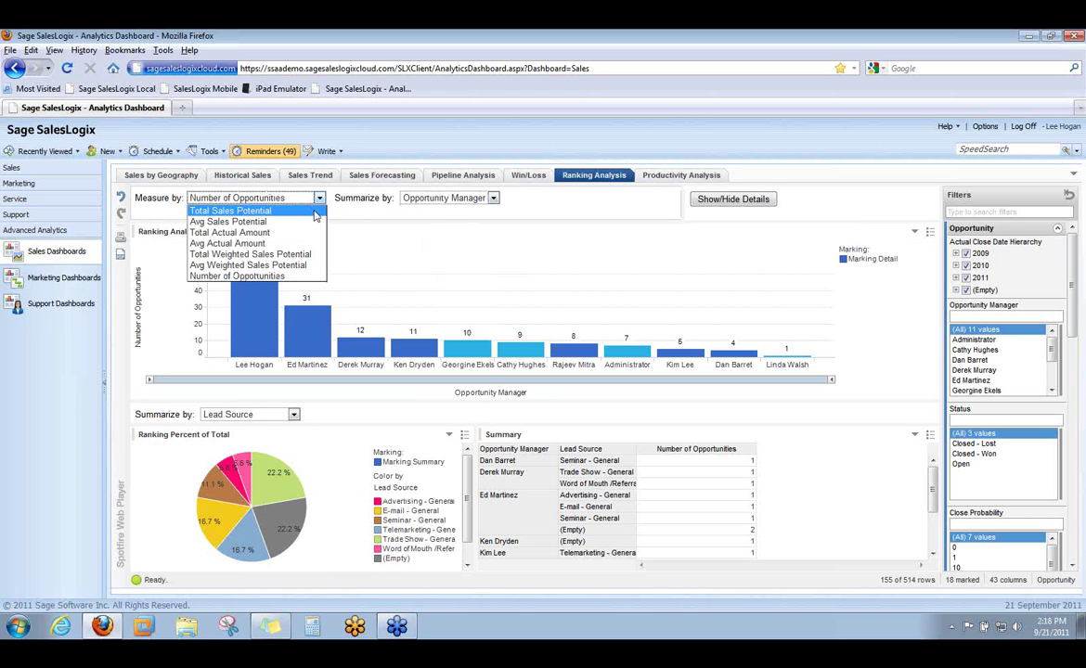
pyautogui.click(315, 214)
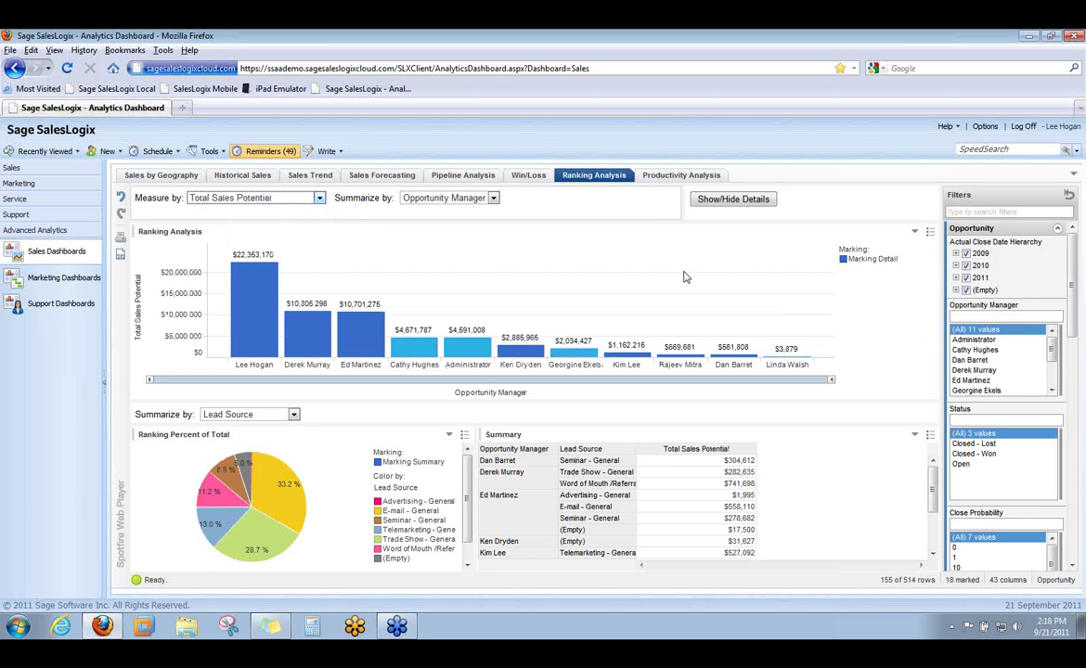
# - Open the Productivity Analysis dashboard and mark the July 2011 bar in the Completed Activity Trend chart
pyautogui.click(682, 175)
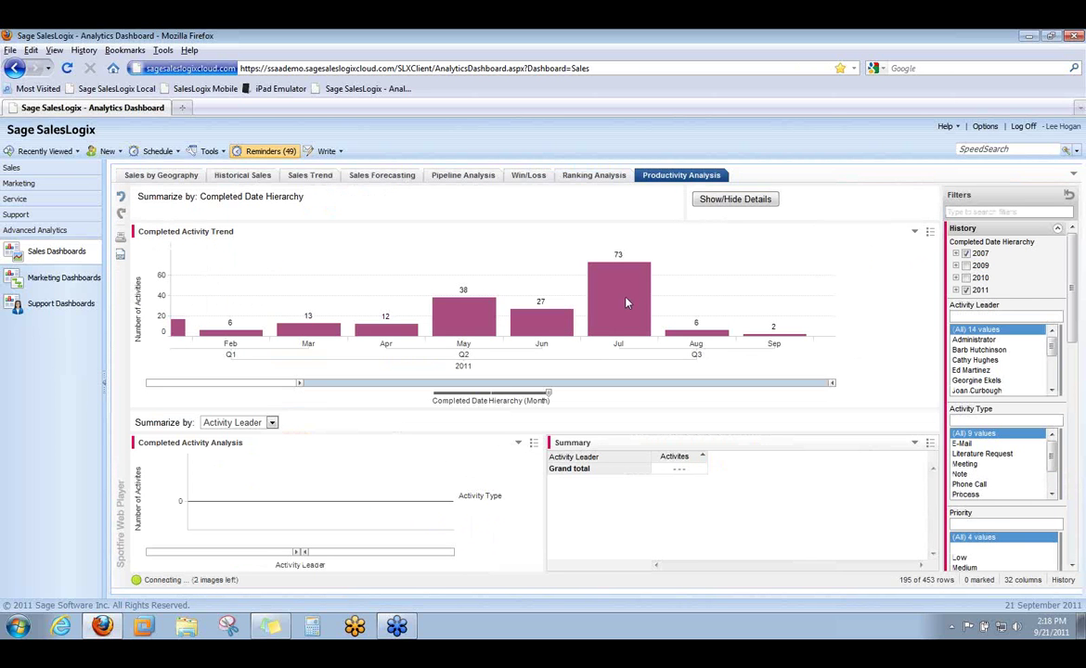
pyautogui.click(625, 303)
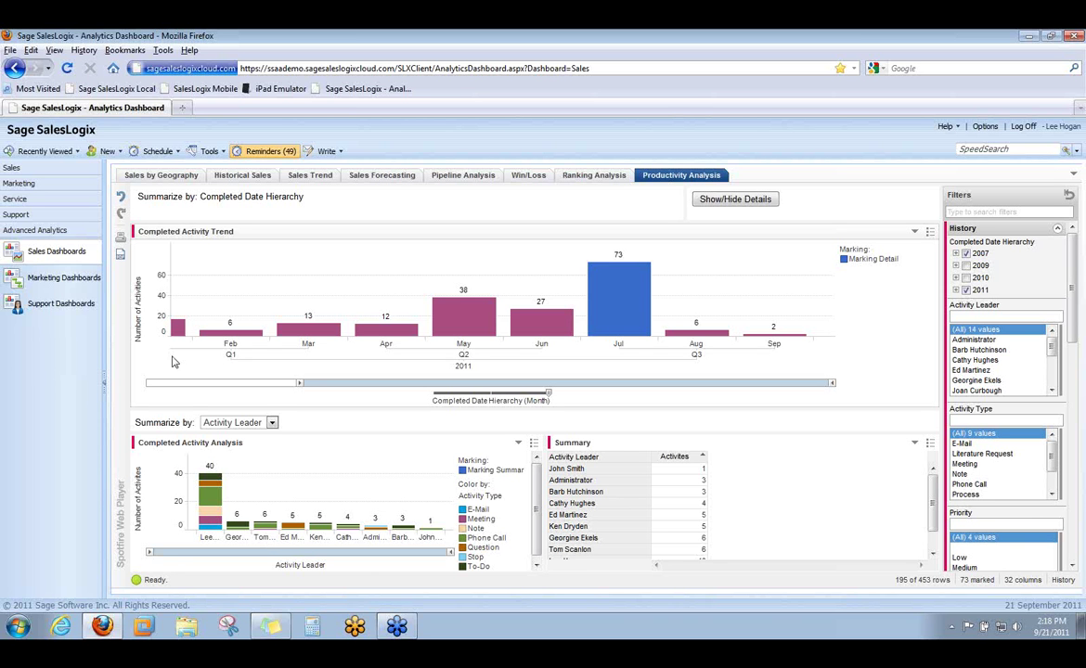
# - Open the Marketing Dashboards and, in the Revenue Trend chart, mark the June 2011 bar, followed by the July 2009 and May 2011 bars together
pyautogui.click(55, 283)
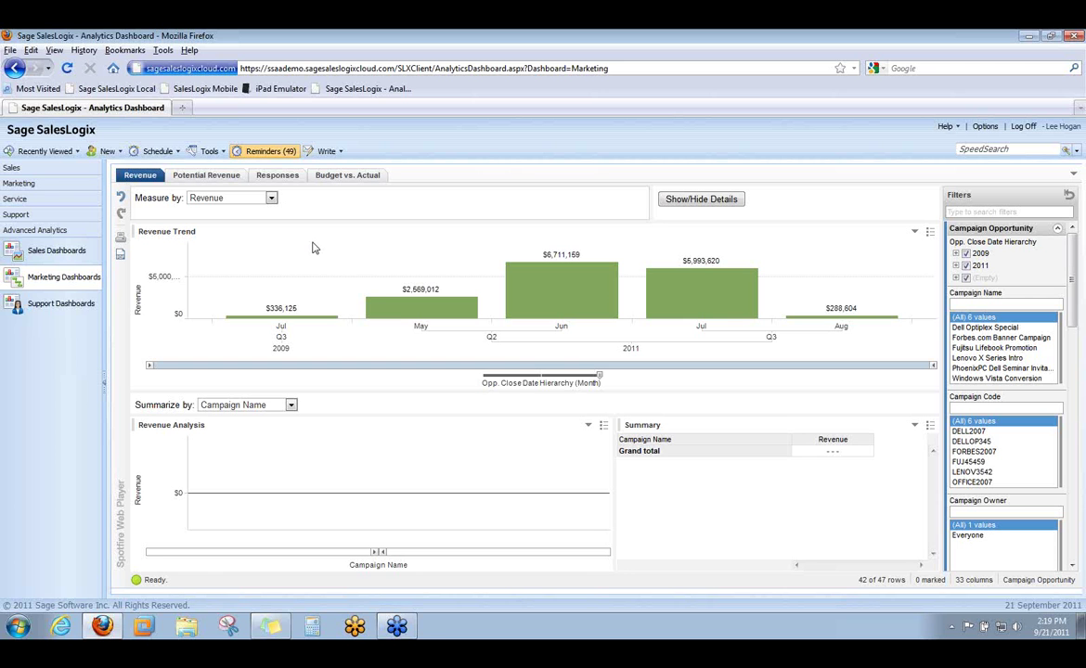
pyautogui.click(338, 256)
pyautogui.click(560, 288)
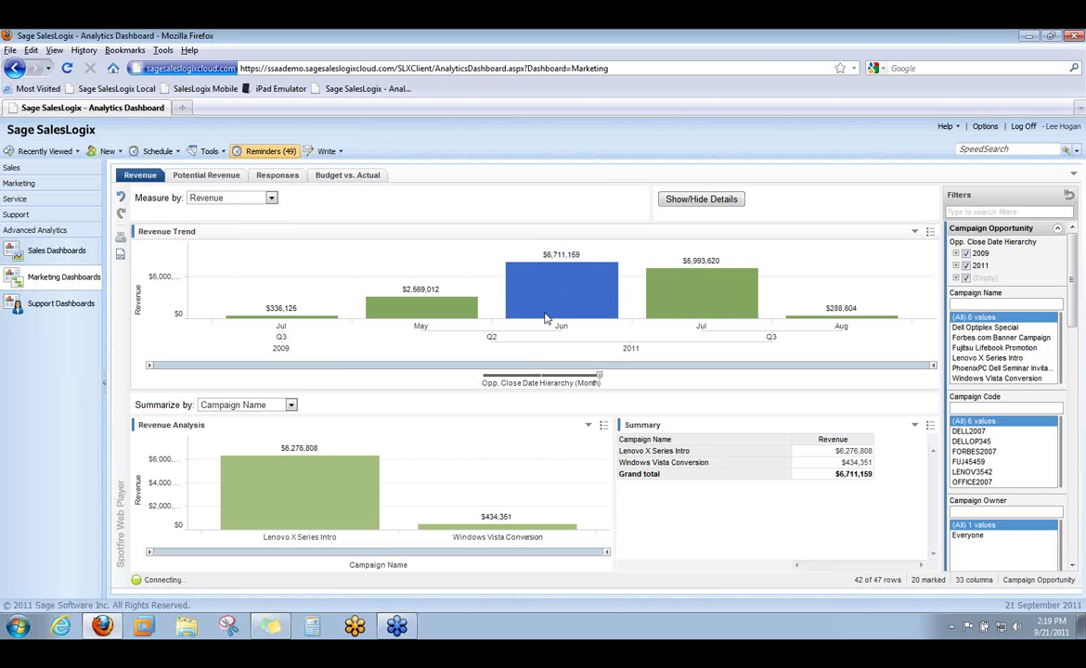
pyautogui.click(328, 540)
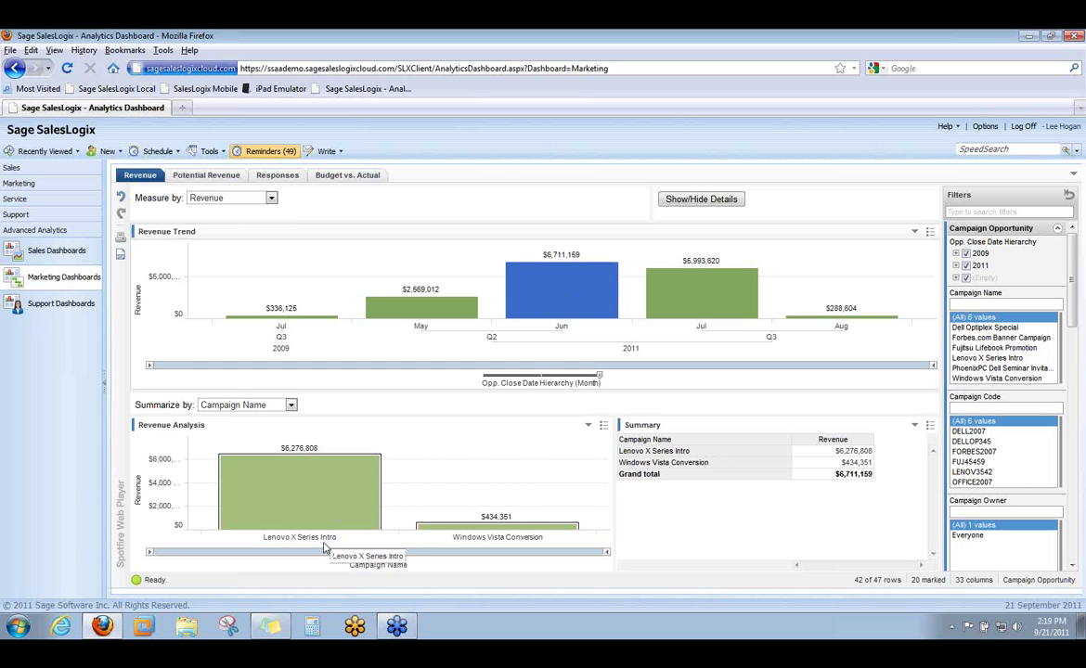
pyautogui.moveTo(317, 517)
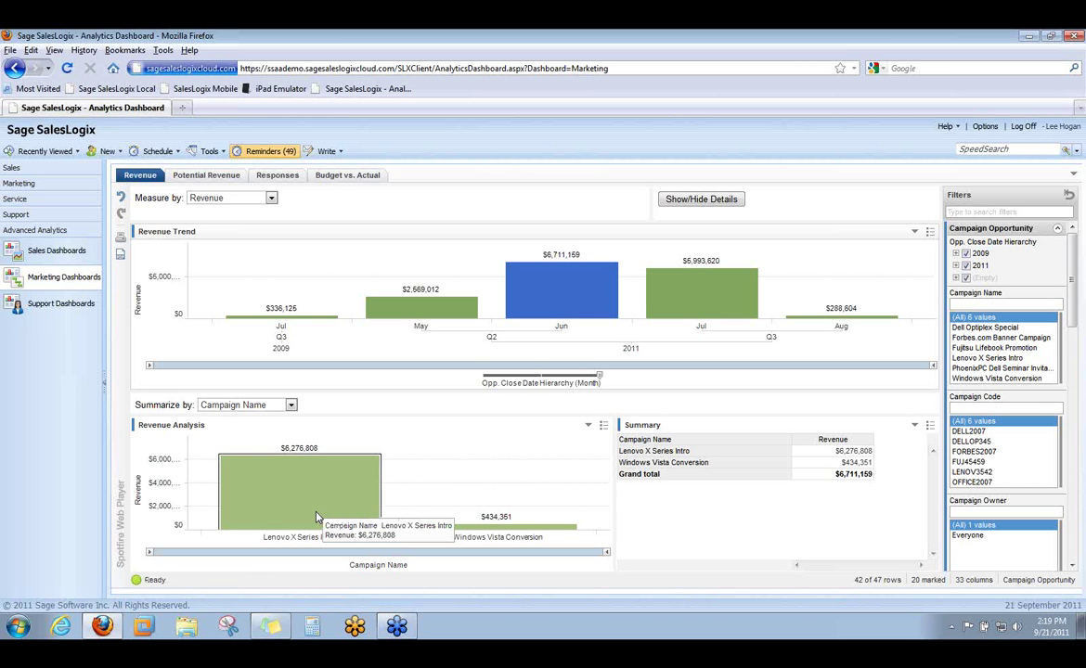
pyautogui.click(181, 248)
pyautogui.moveTo(186, 246); pyautogui.dragTo(441, 293)
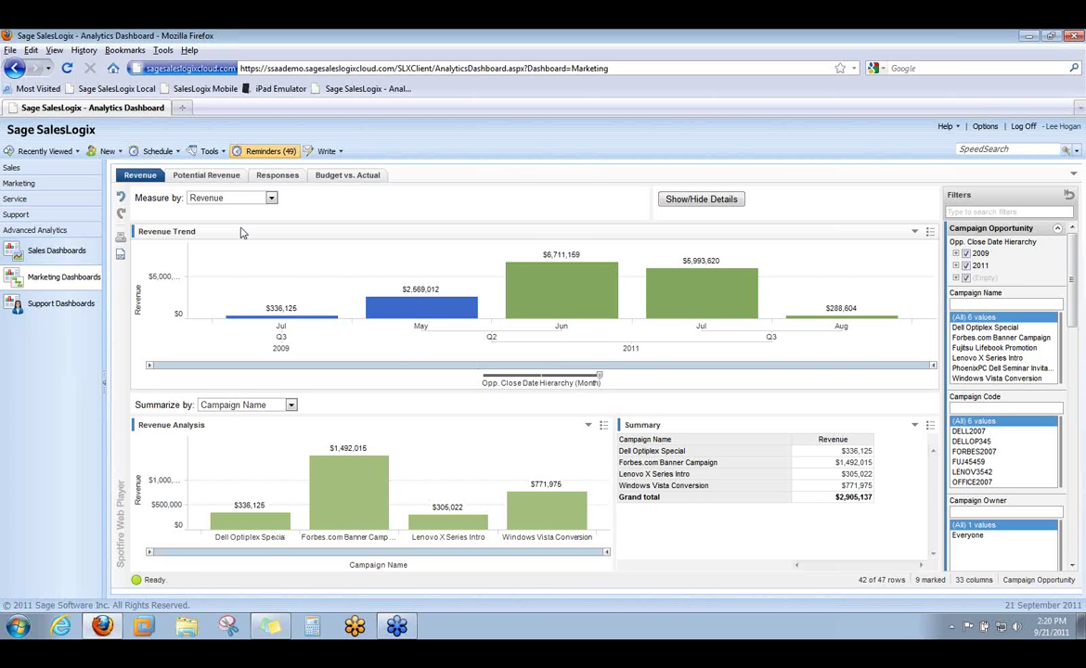
# - Measure the Revenue dashboard by Lost Revenue, Won Opportunities and finally Lost Opportunities
pyautogui.click(271, 198)
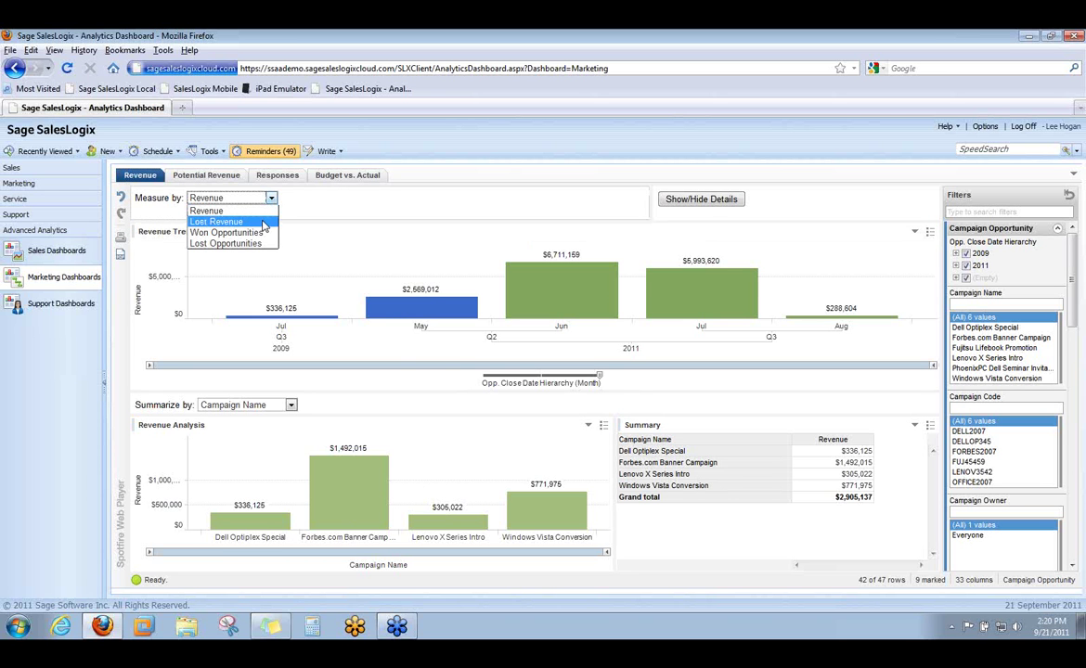
pyautogui.click(264, 223)
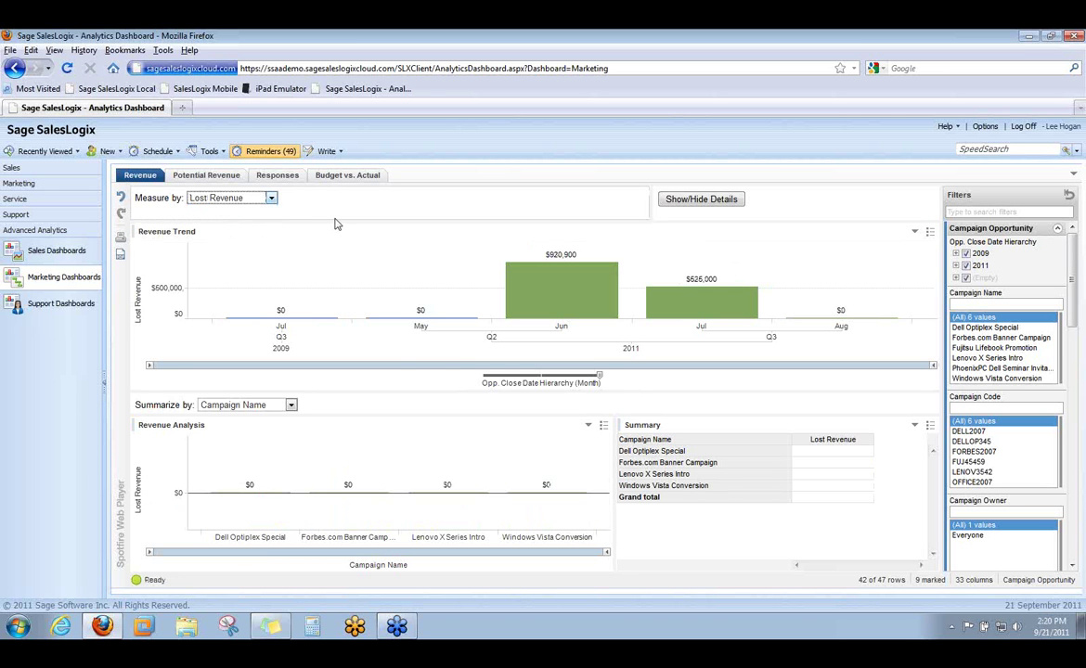
pyautogui.click(265, 196)
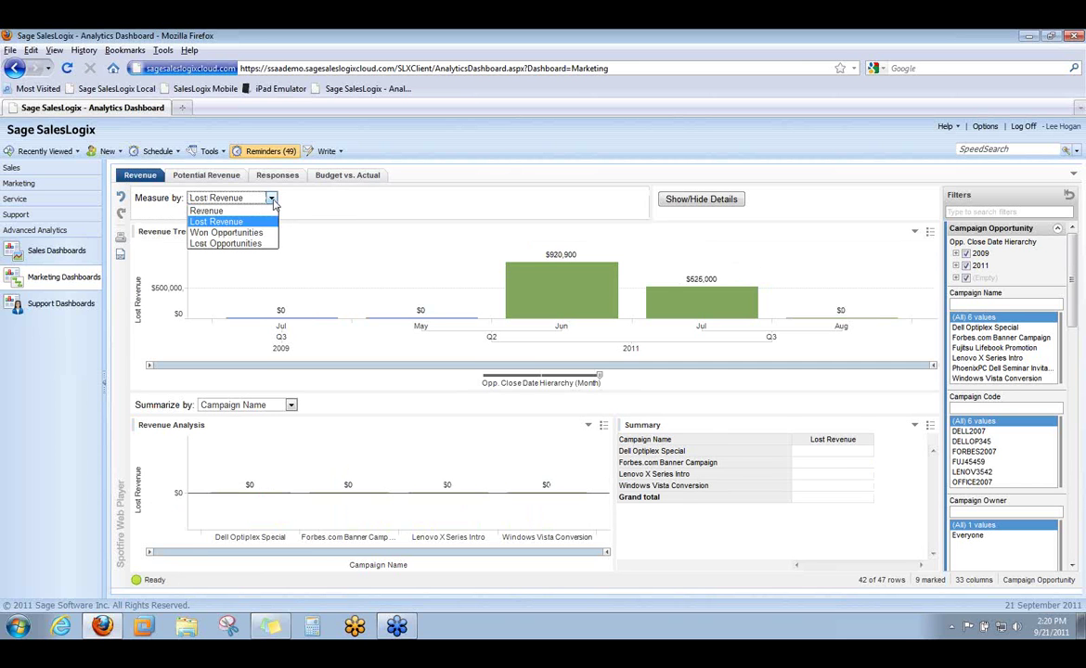
pyautogui.click(269, 233)
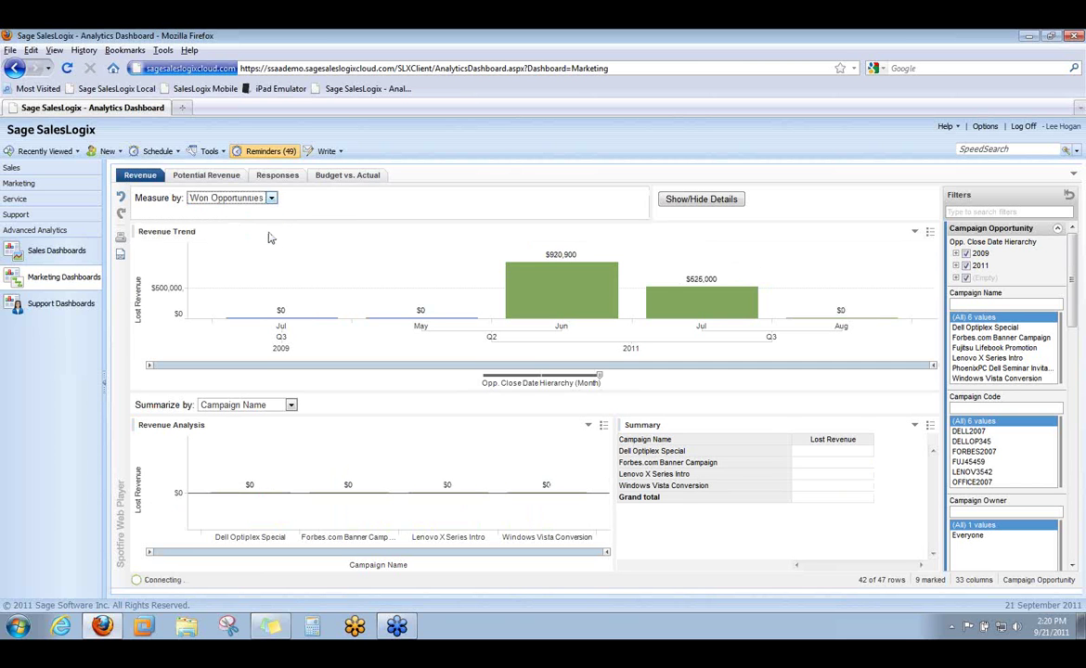
pyautogui.click(271, 198)
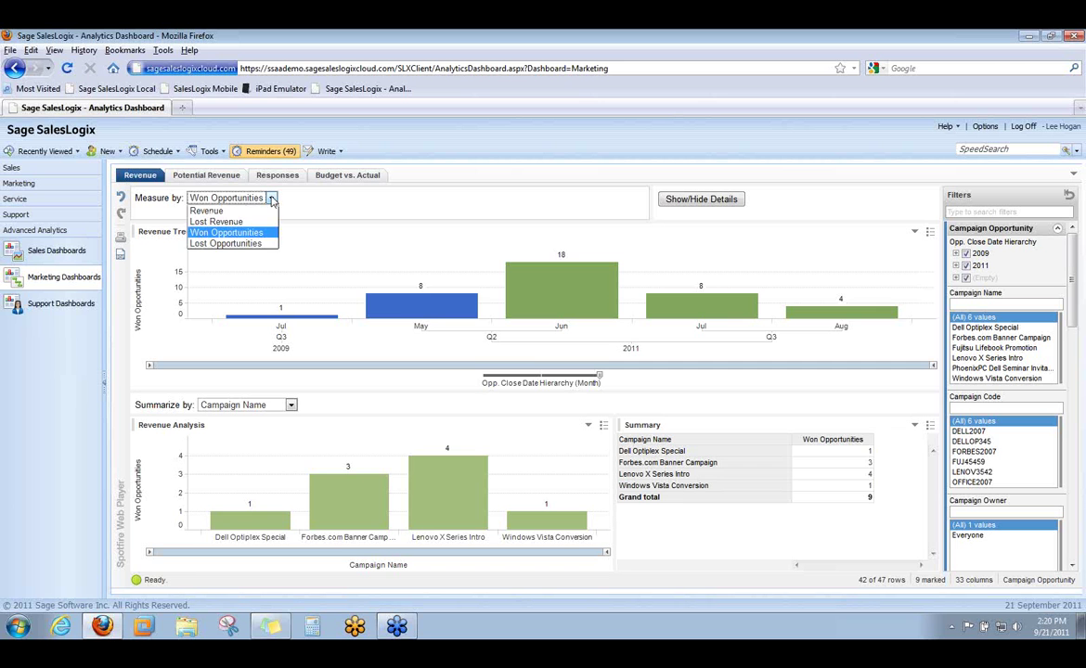
pyautogui.click(270, 243)
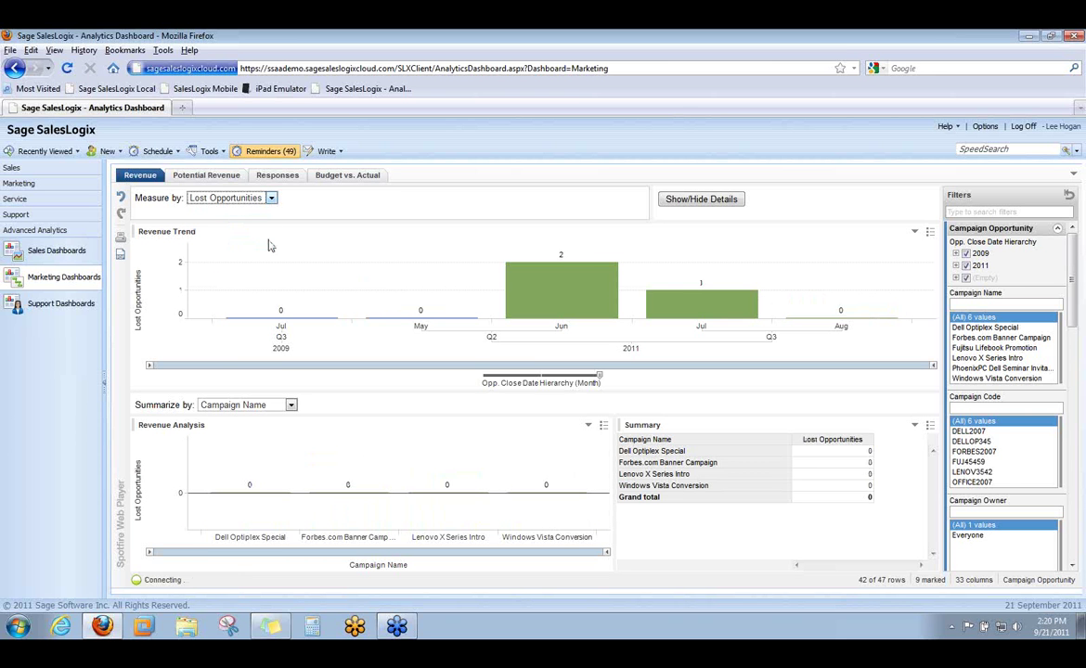
# - In the Potential Revenue dashboard, mark the 2011 bar and summarize the potential revenue analysis by State/Province
pyautogui.click(223, 180)
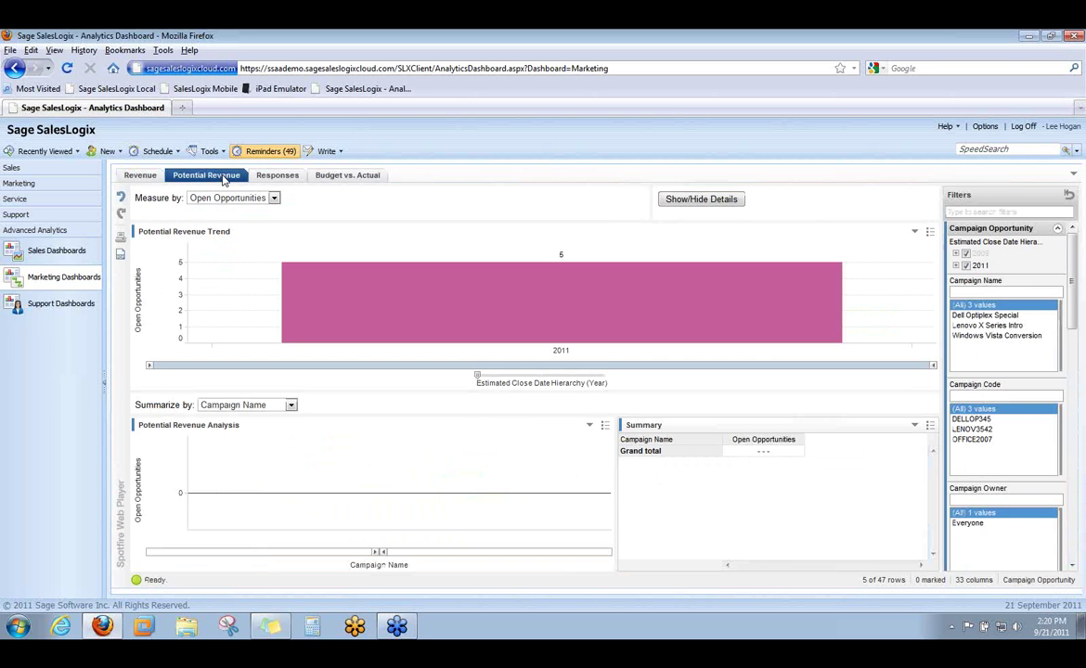
pyautogui.click(568, 305)
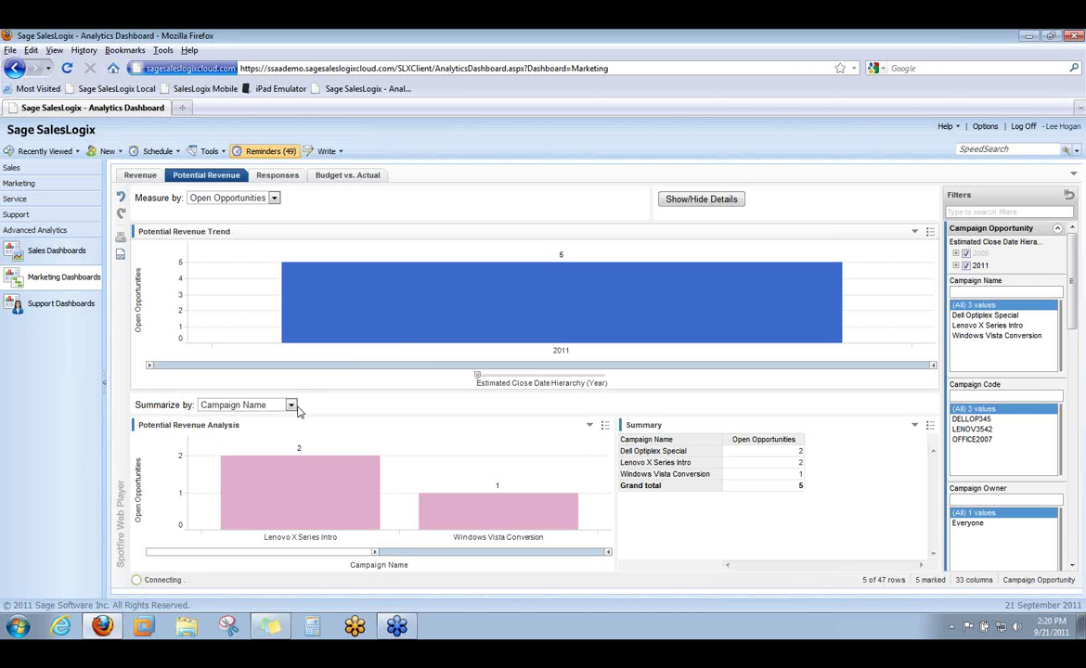
pyautogui.click(290, 405)
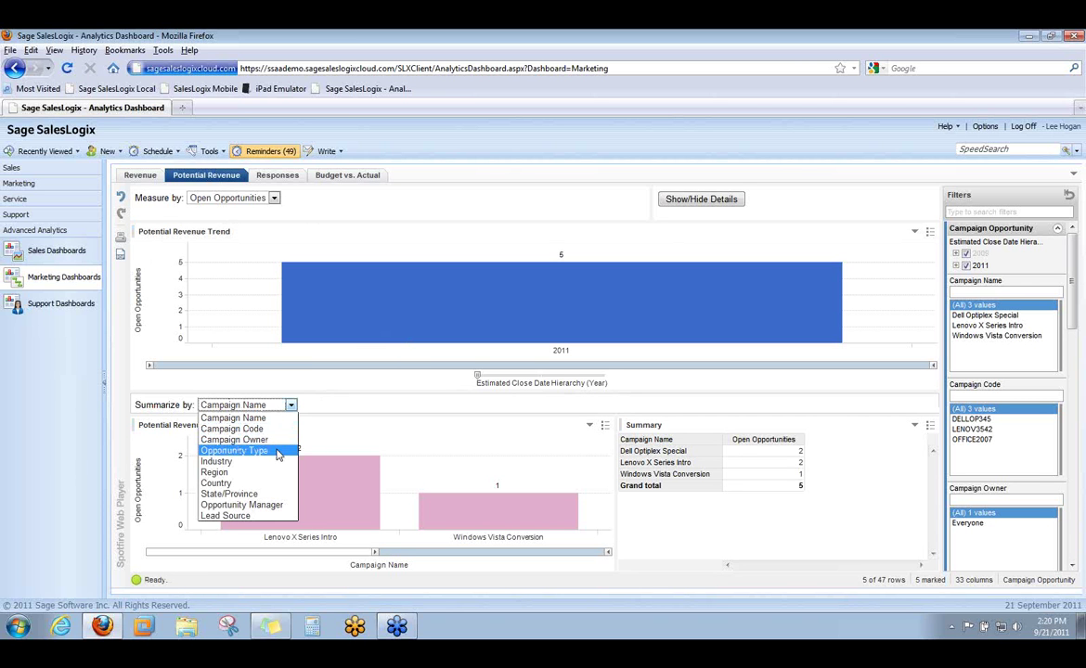
pyautogui.click(275, 494)
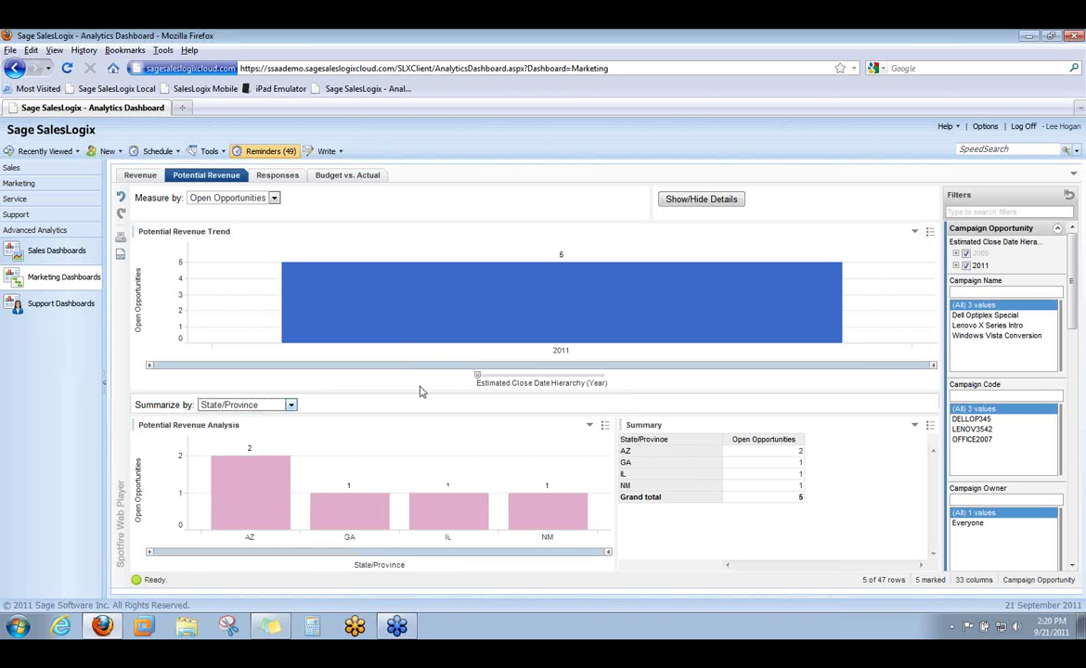
pyautogui.moveTo(551, 314)
# - View the Responses dashboard, then open Budget vs. Actual and mark the Actual bar for the Windows Vista Conversion campaign
pyautogui.click(286, 179)
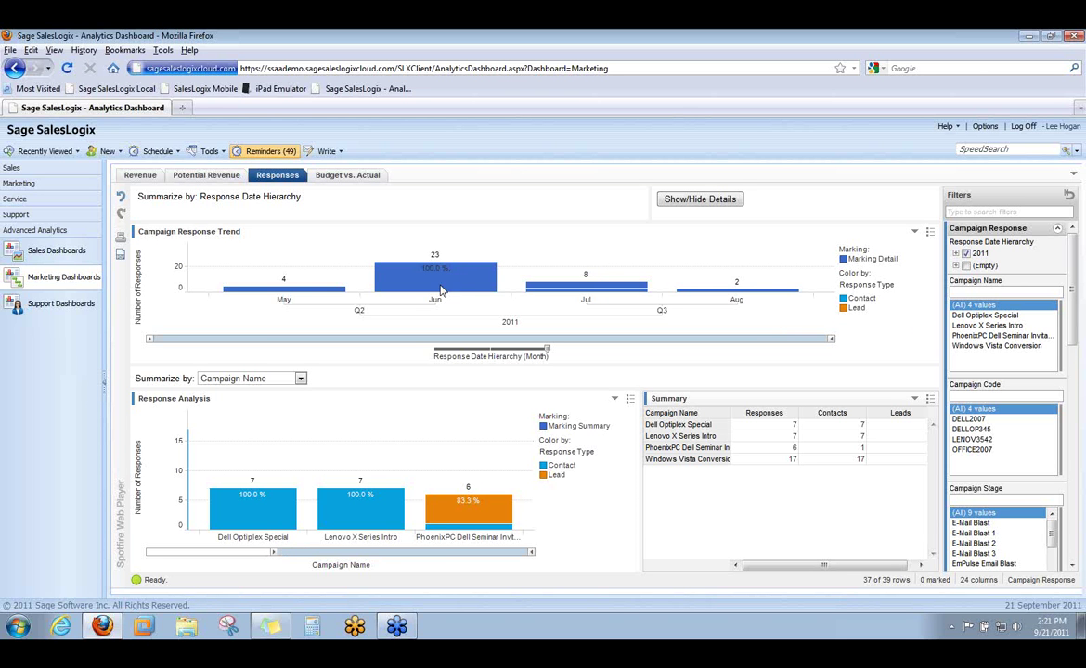
pyautogui.click(349, 176)
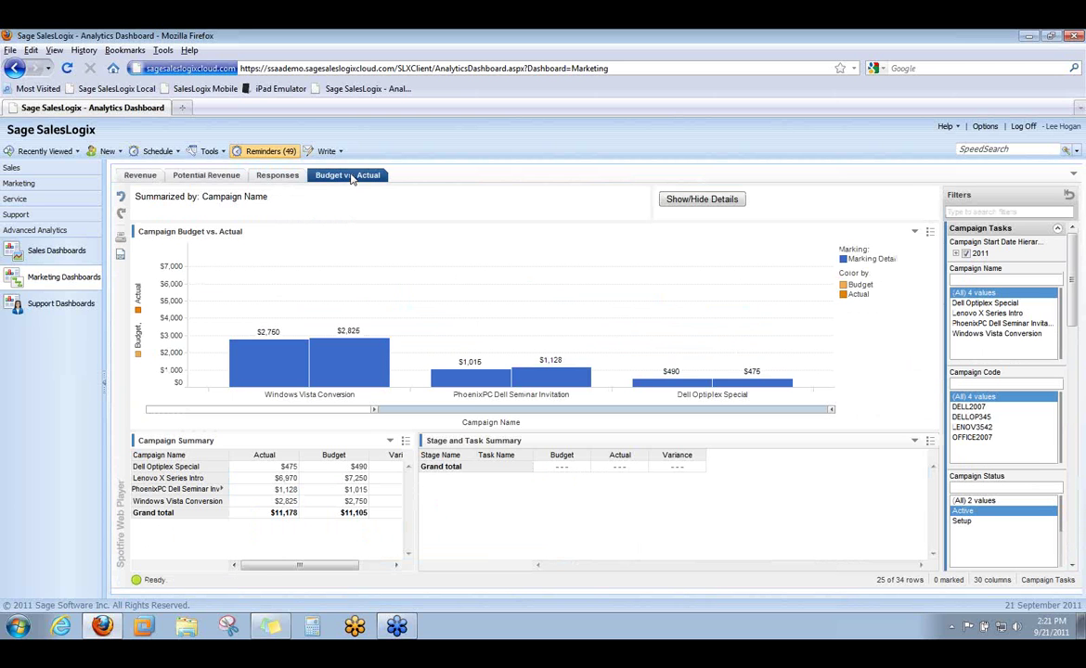
pyautogui.click(358, 358)
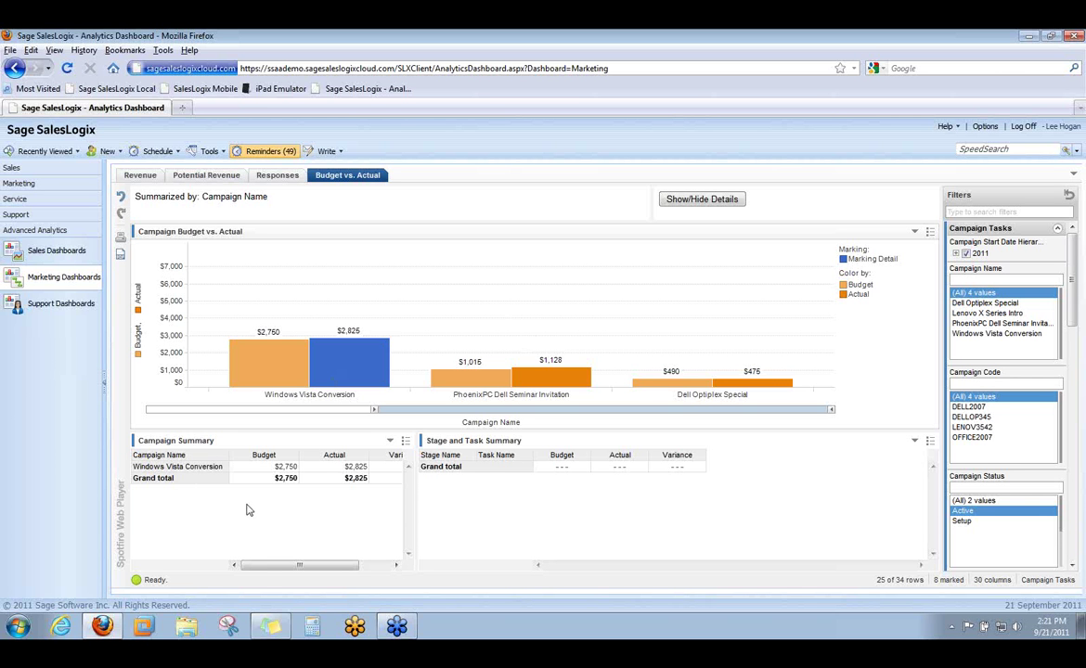
# - Open the Support Dashboards and mark the June 2011 bar in the Closed Ticket Trend chart
pyautogui.click(41, 311)
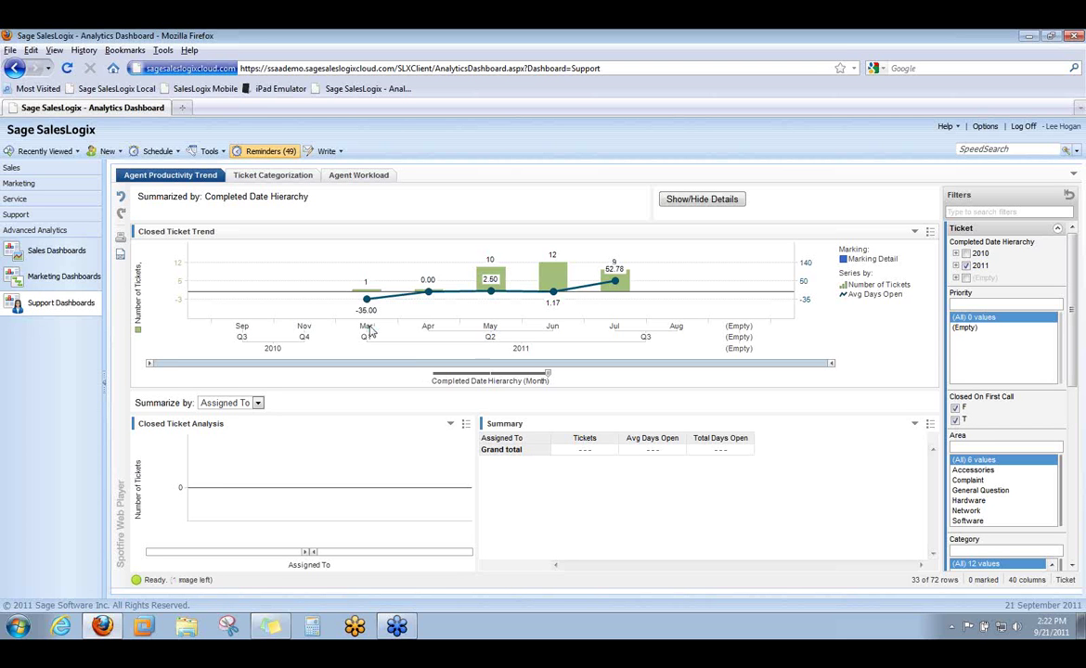
pyautogui.click(494, 279)
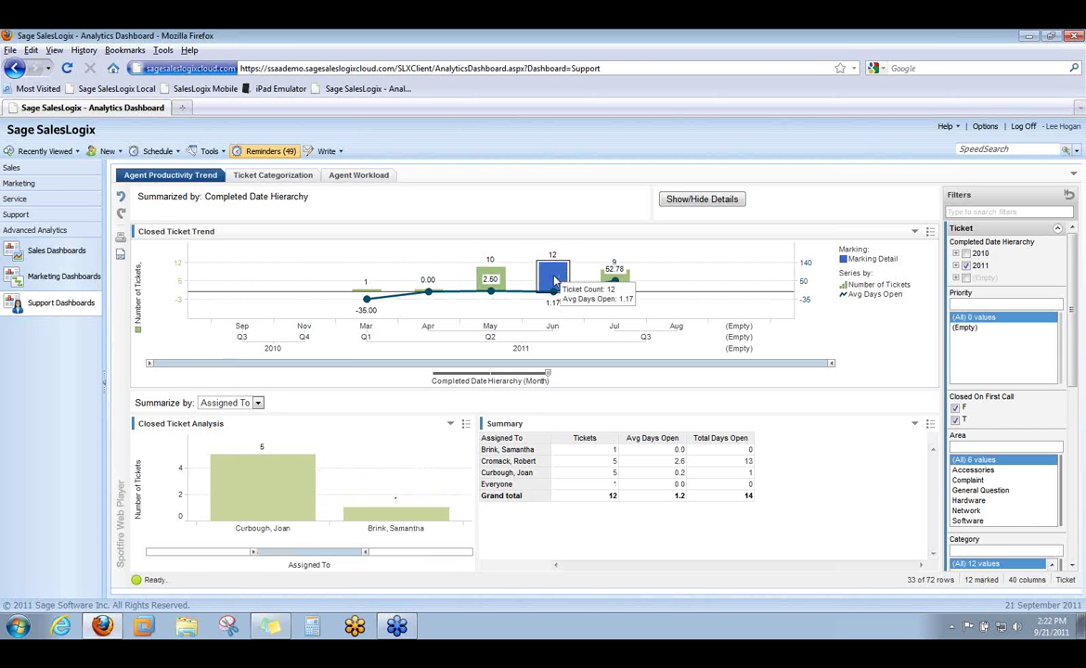
# - Widen the Assigned To range of the Closed Ticket Analysis chart at both ends to cover all assignees
pyautogui.click(334, 512)
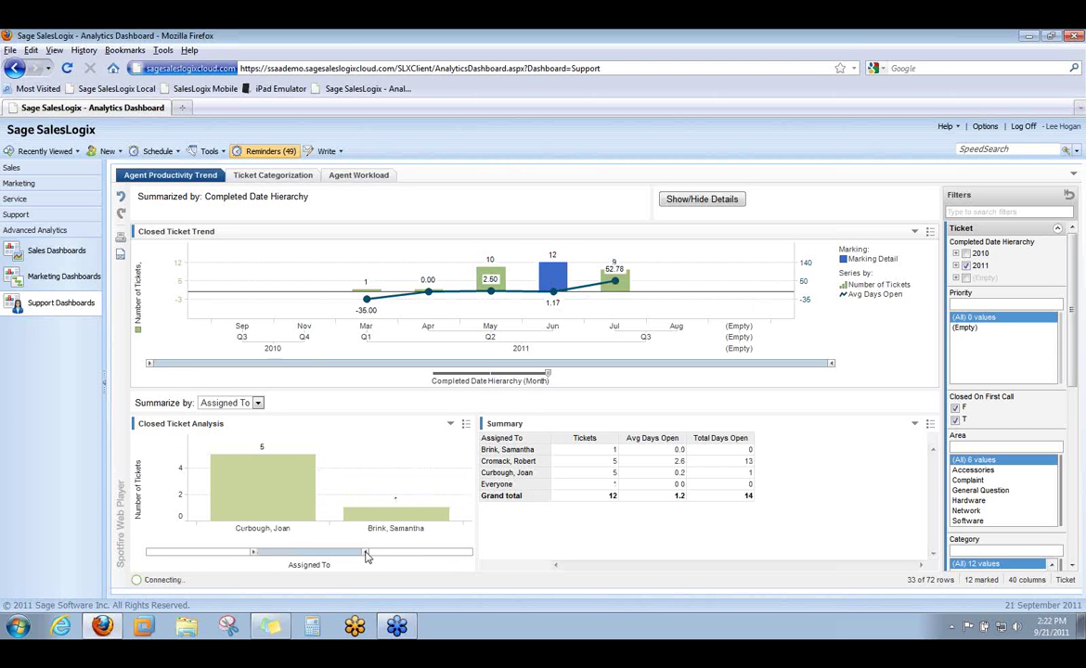
pyautogui.moveTo(367, 556); pyautogui.dragTo(469, 555)
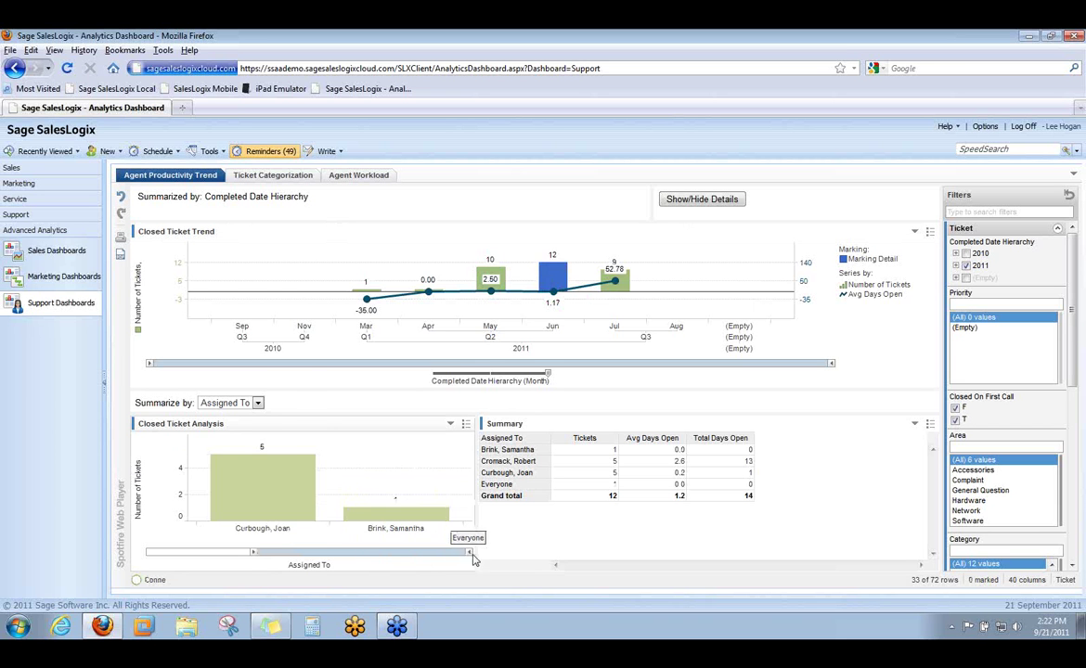
pyautogui.moveTo(252, 554); pyautogui.dragTo(148, 554)
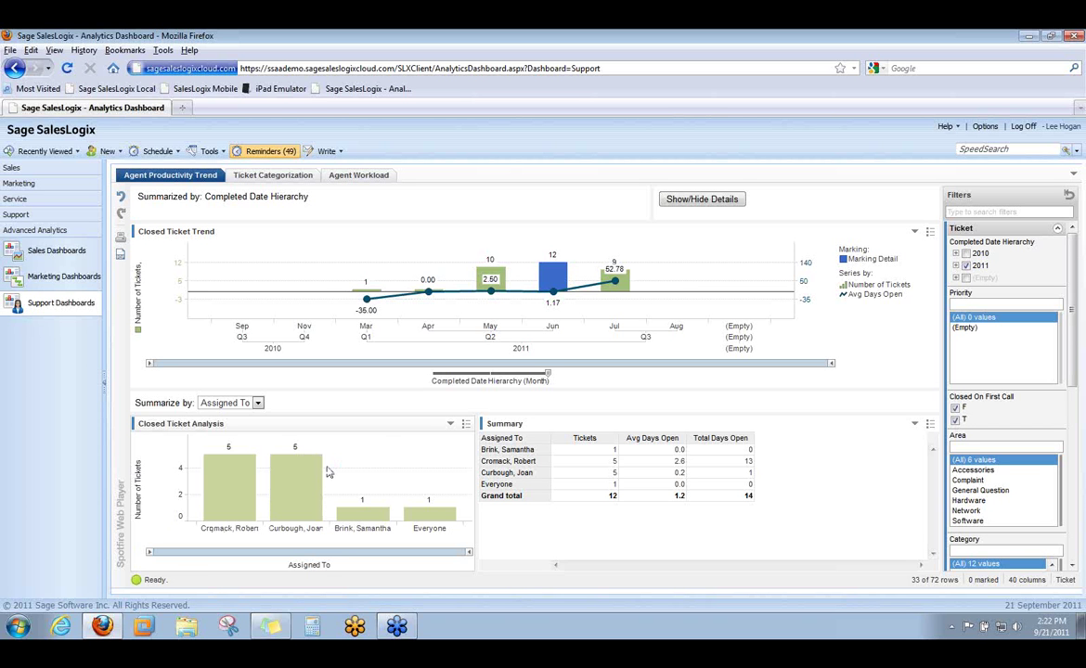
# - In the Ticket Categorization dashboard, size the closed ticket categories by Average Days to Close and mark the Complaint area
pyautogui.click(283, 176)
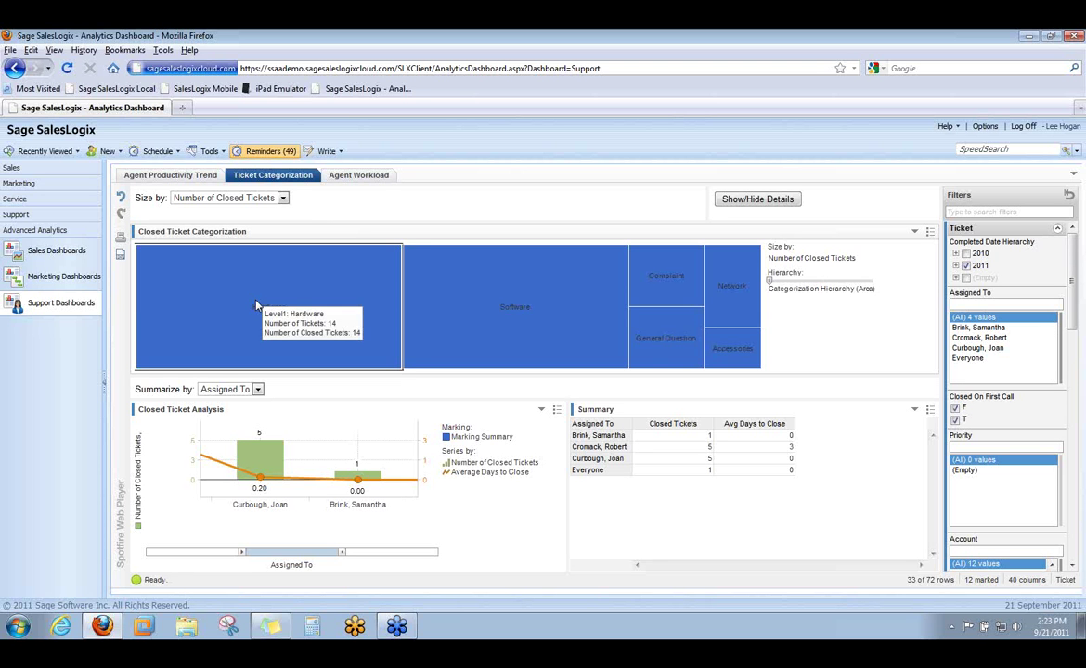
pyautogui.moveTo(262, 320)
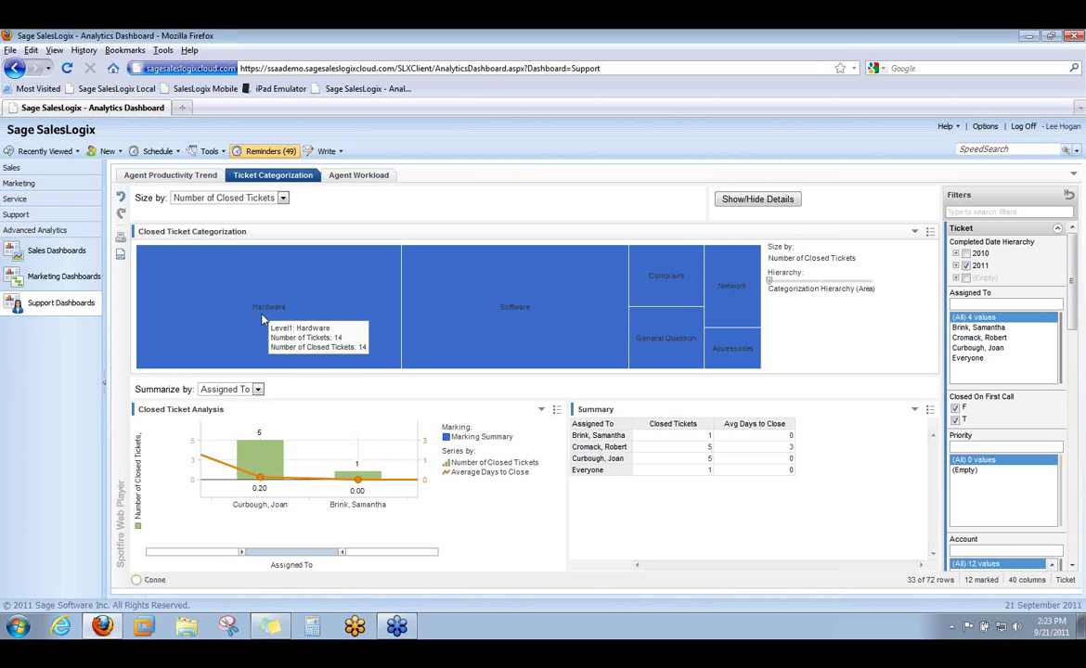
pyautogui.click(283, 198)
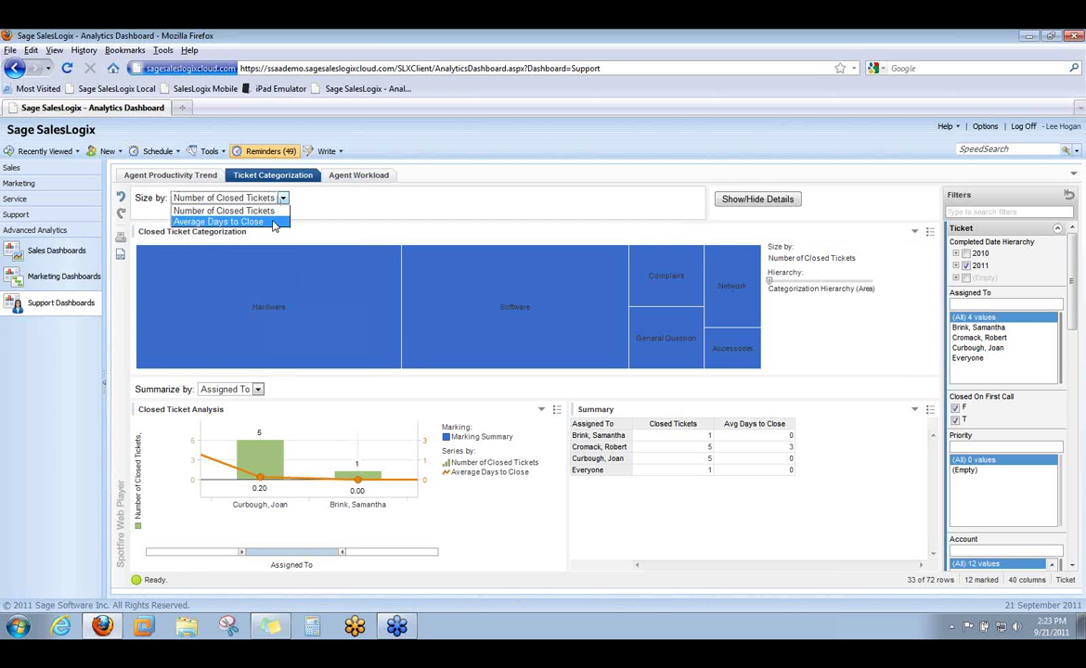
pyautogui.click(273, 222)
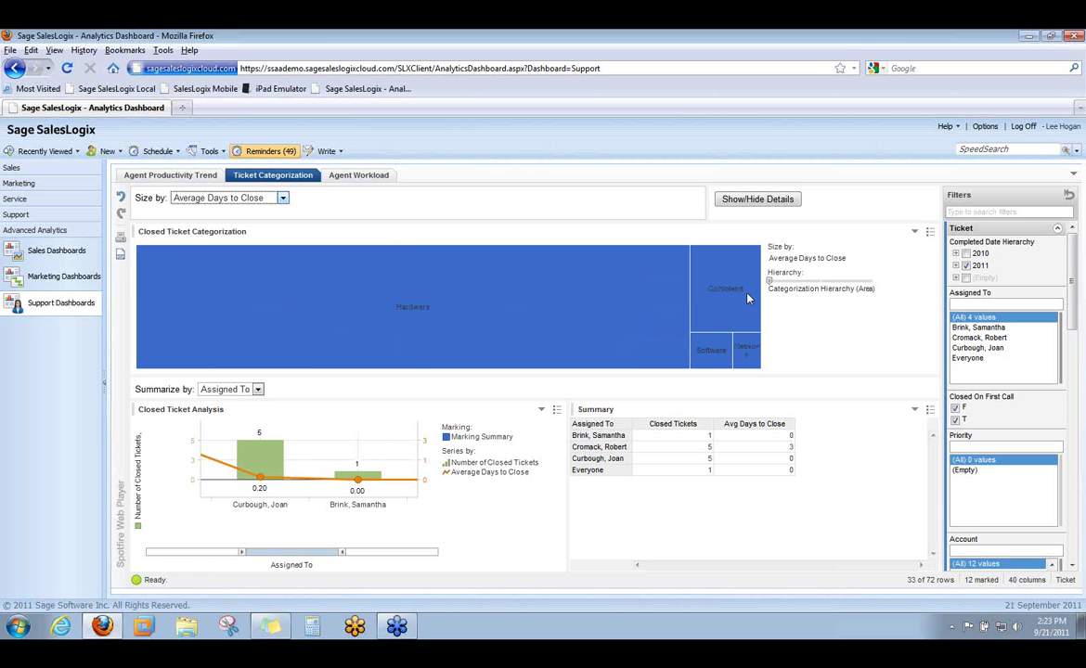
pyautogui.click(733, 293)
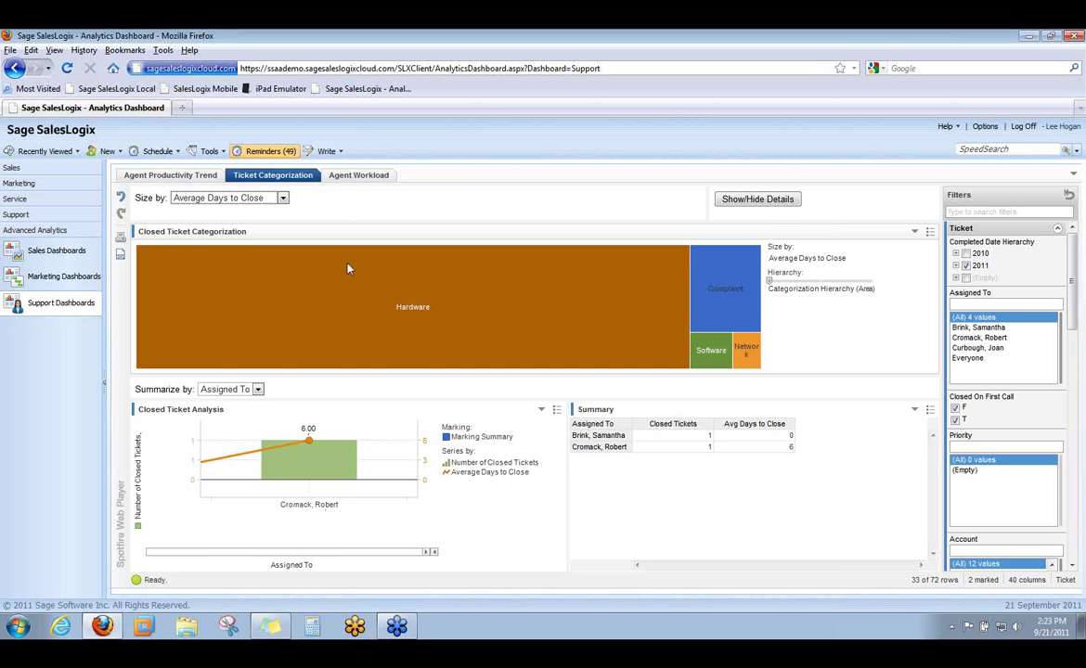
# - In the Agent Workload dashboard, mark the bar of the agent with the most open tickets, and show and hide the ticket details
pyautogui.click(358, 176)
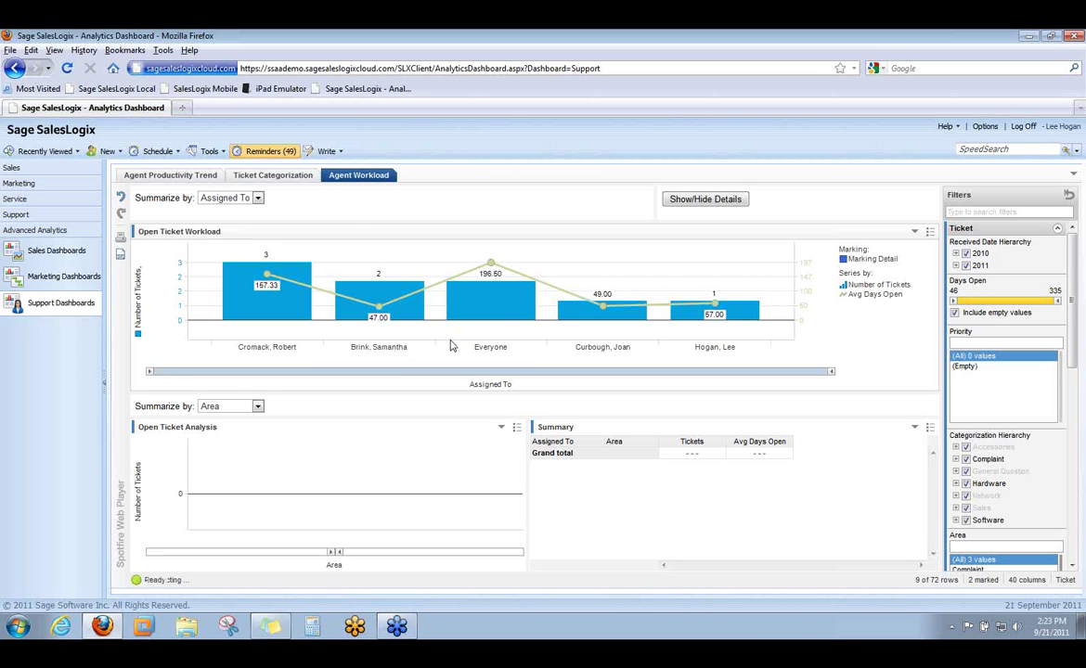
pyautogui.click(291, 308)
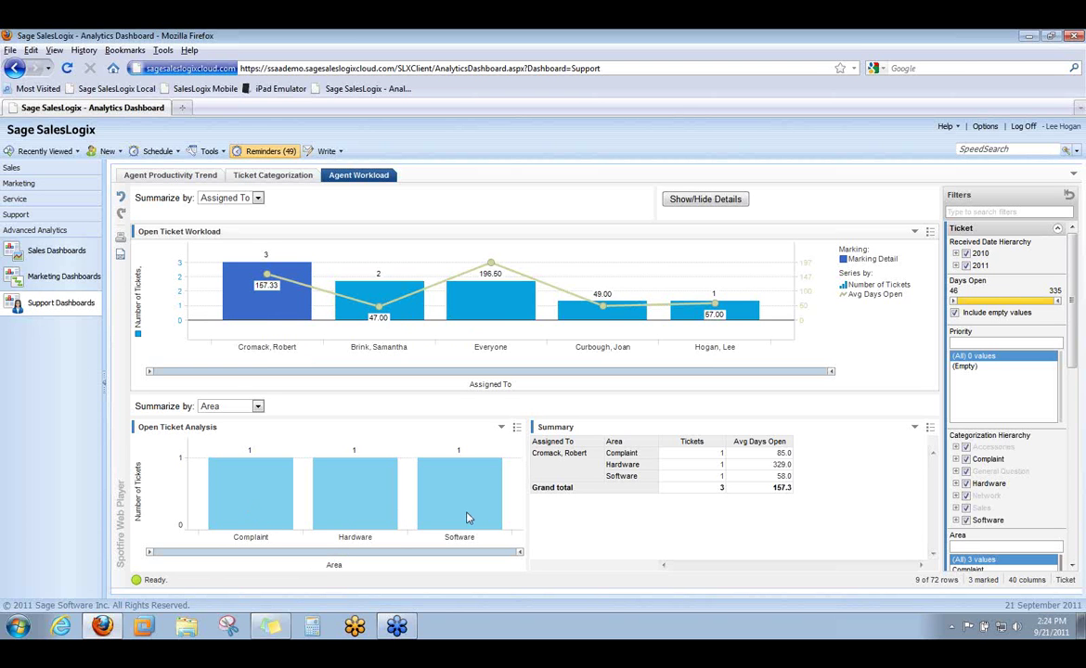
pyautogui.click(698, 203)
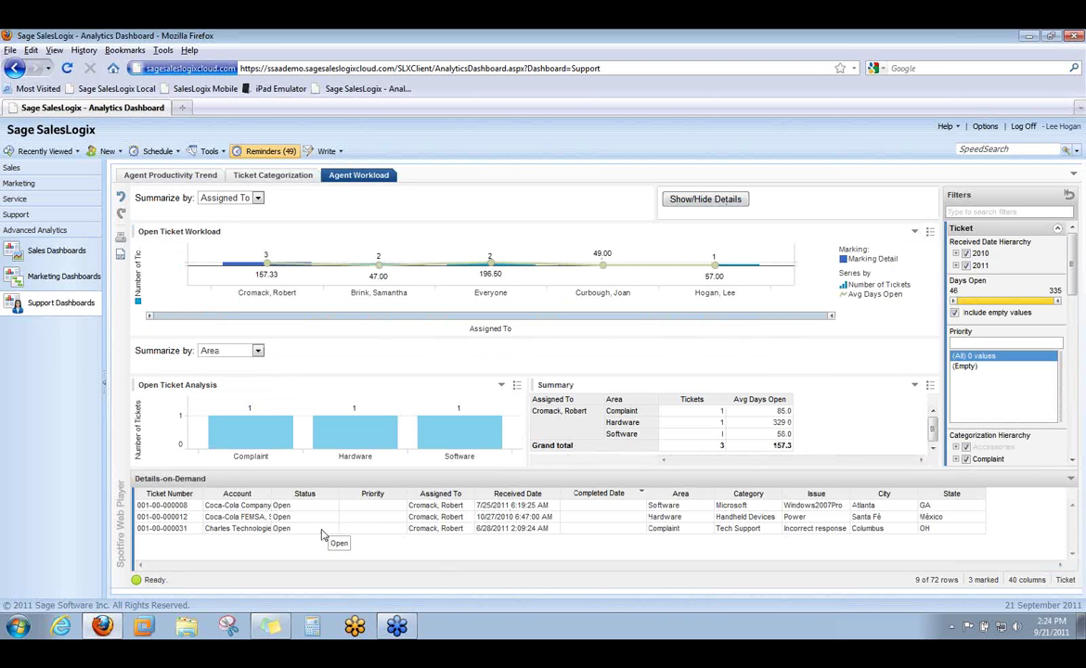
pyautogui.click(709, 199)
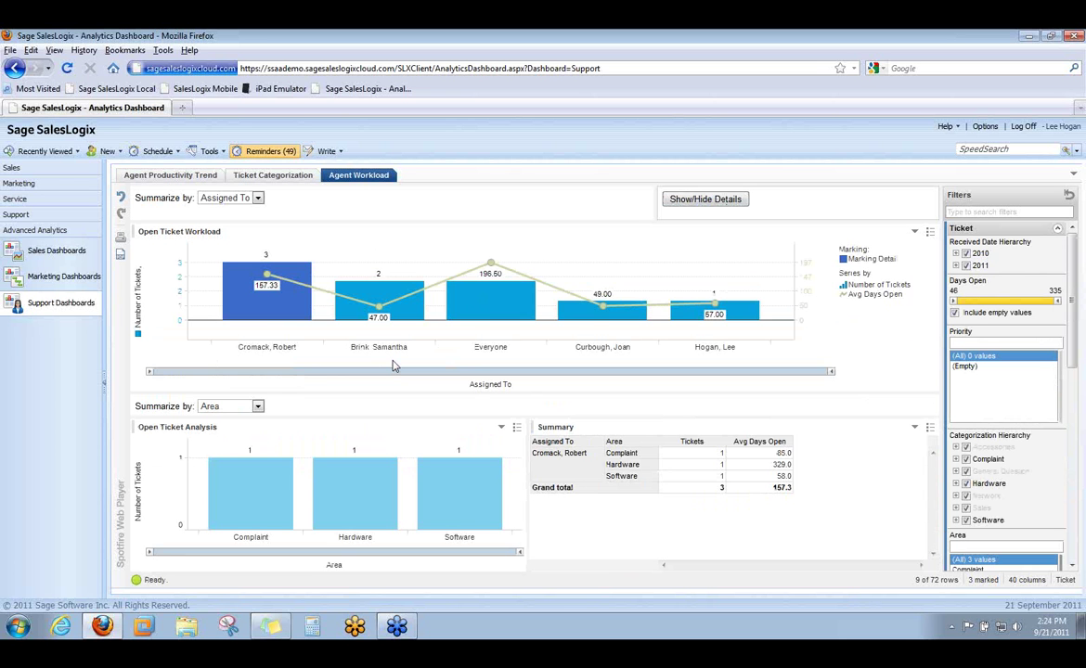
# - Return to the Sales Dashboards and select the public demo site address in the desktop sticky note
pyautogui.click(67, 255)
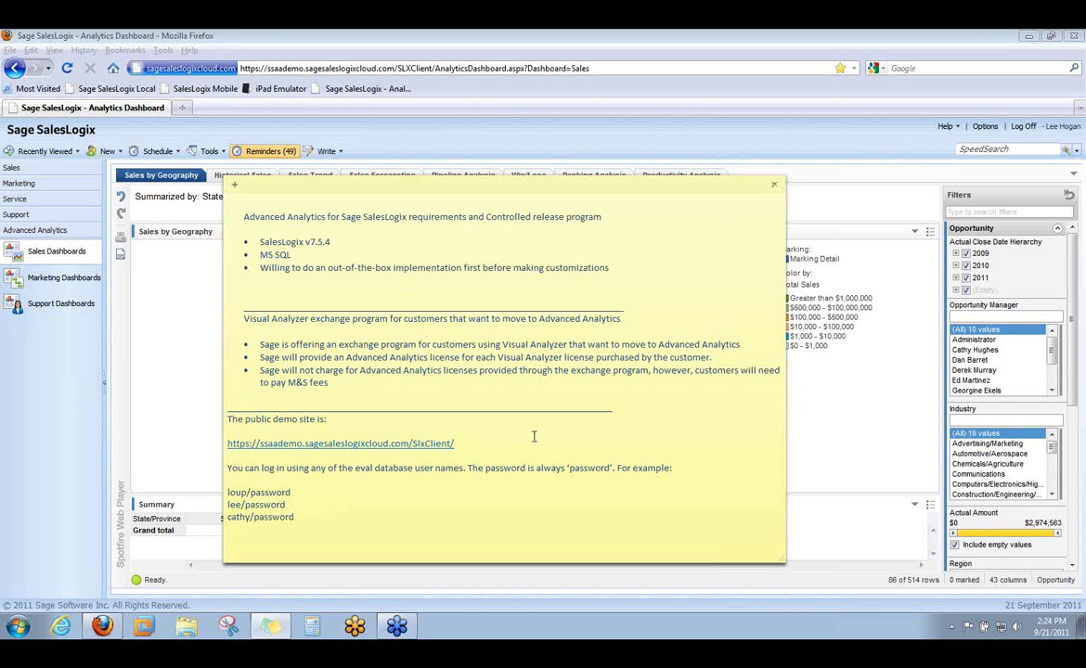
pyautogui.tripleClick(471, 441)
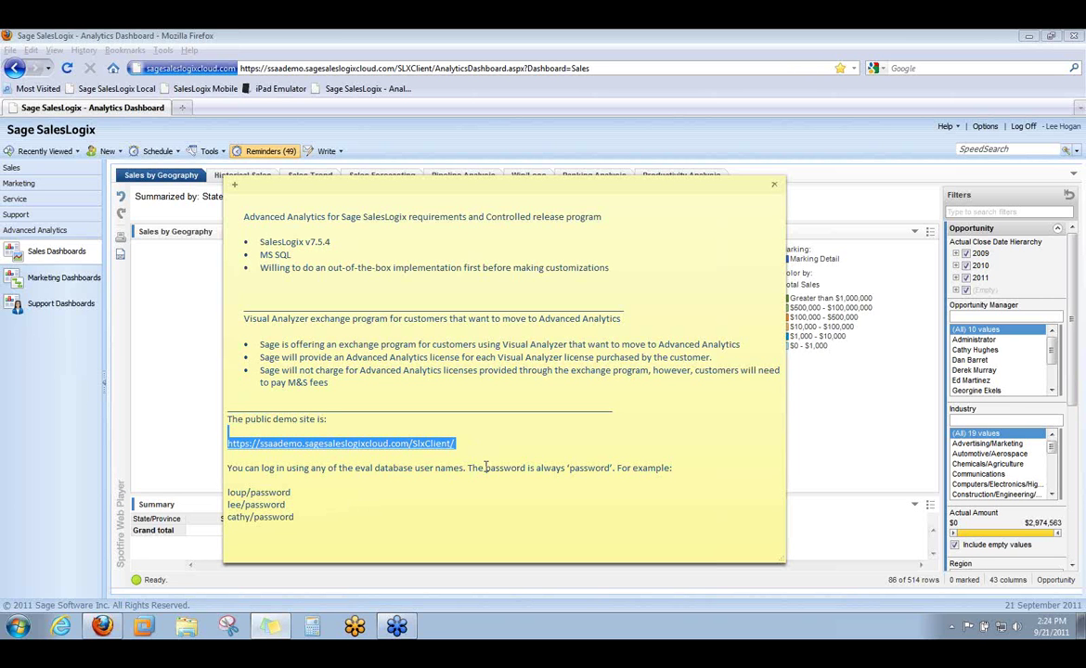